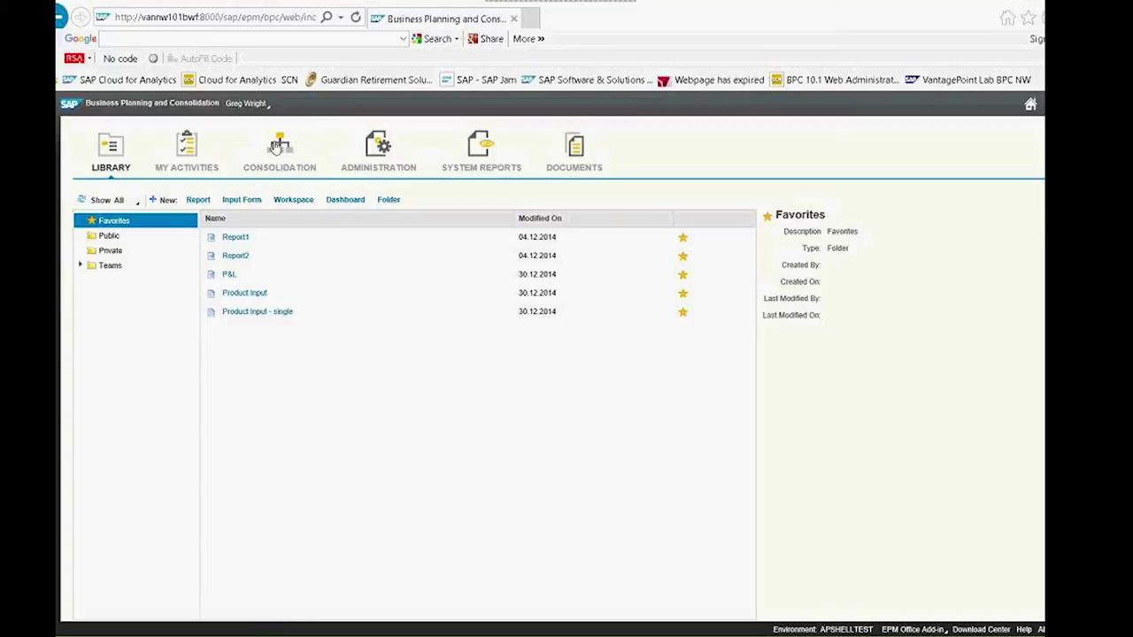
Open the Administration Dimensions list, signing in with the user name and password and remembering the credentials
{"action": "left_click", "coordinate": [371, 152]}
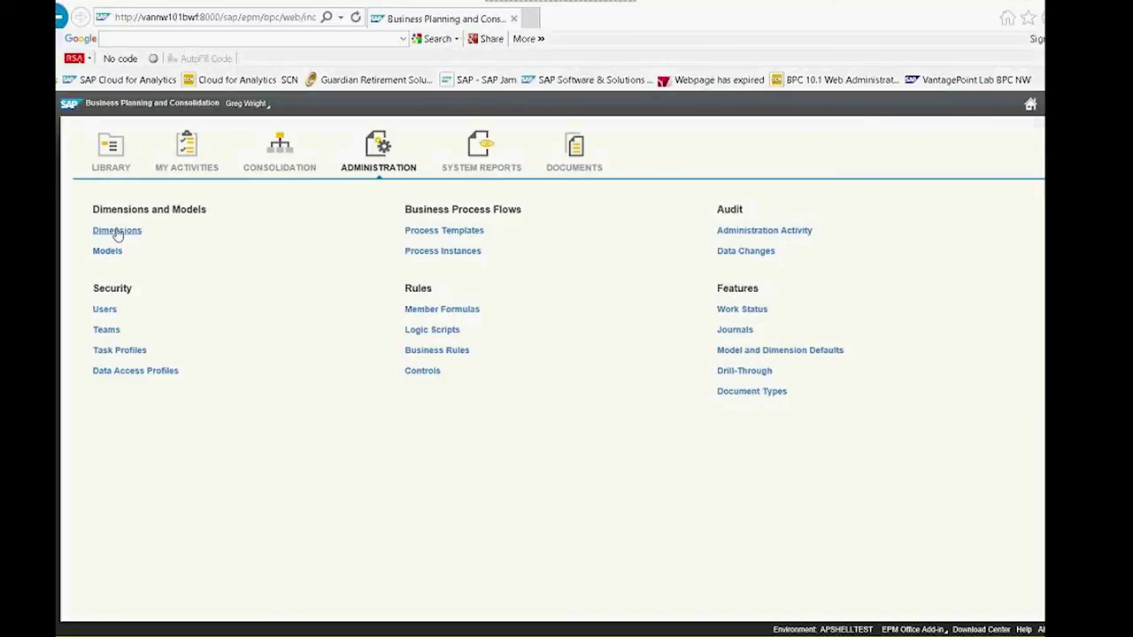
{"action": "left_click", "coordinate": [117, 231]}
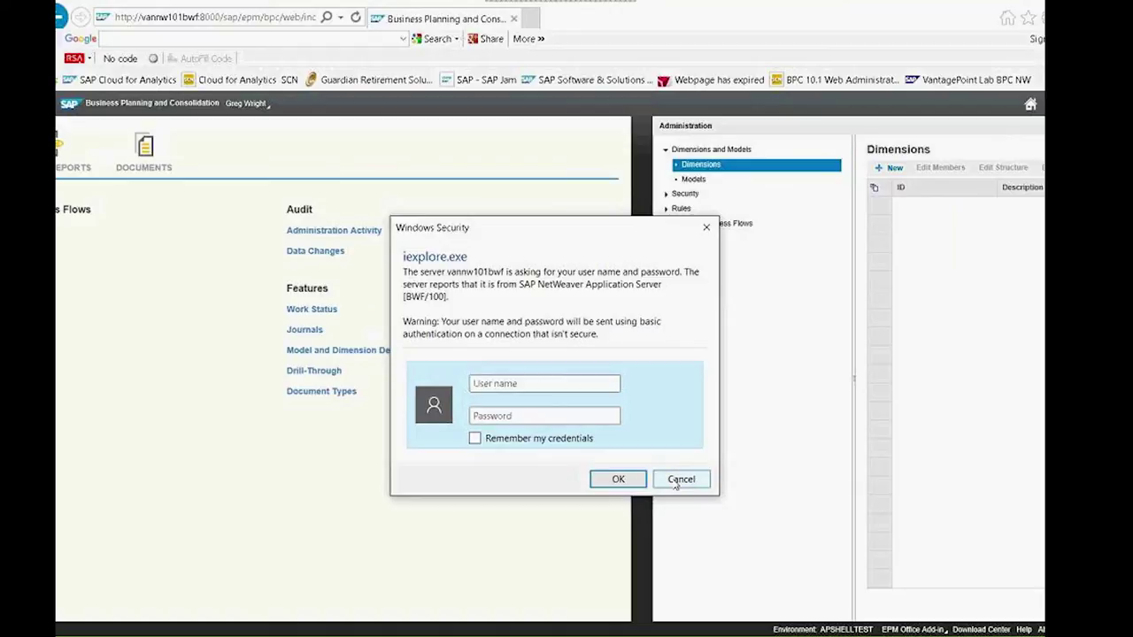
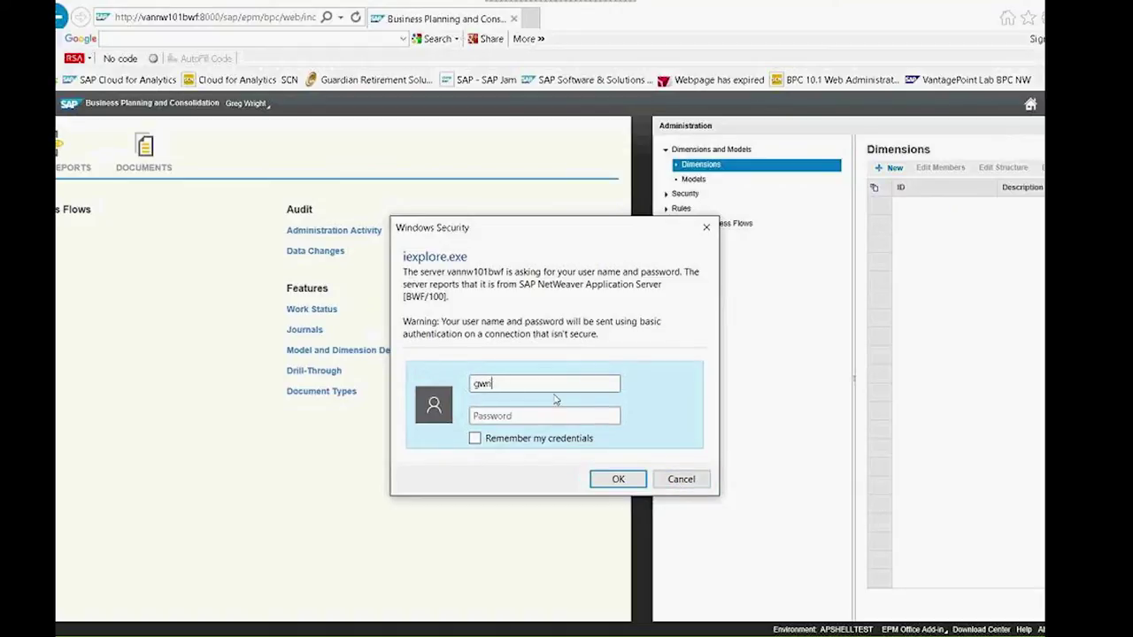
{"action": "key", "text": "Tab"}
{"action": "type", "text": "••••••••"}
{"action": "left_click", "coordinate": [476, 440]}
{"action": "left_click", "coordinate": [618, 479]}
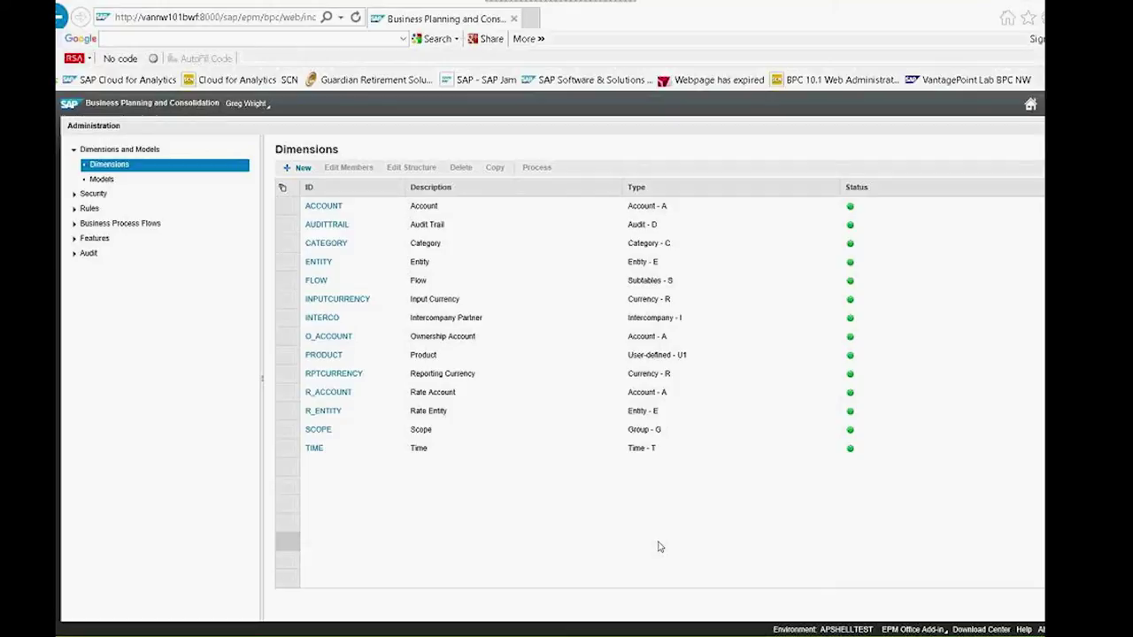
Show the ENTITY members as a hierarchy with World, AsiaPac and Africa expanded
{"action": "left_click", "coordinate": [325, 268]}
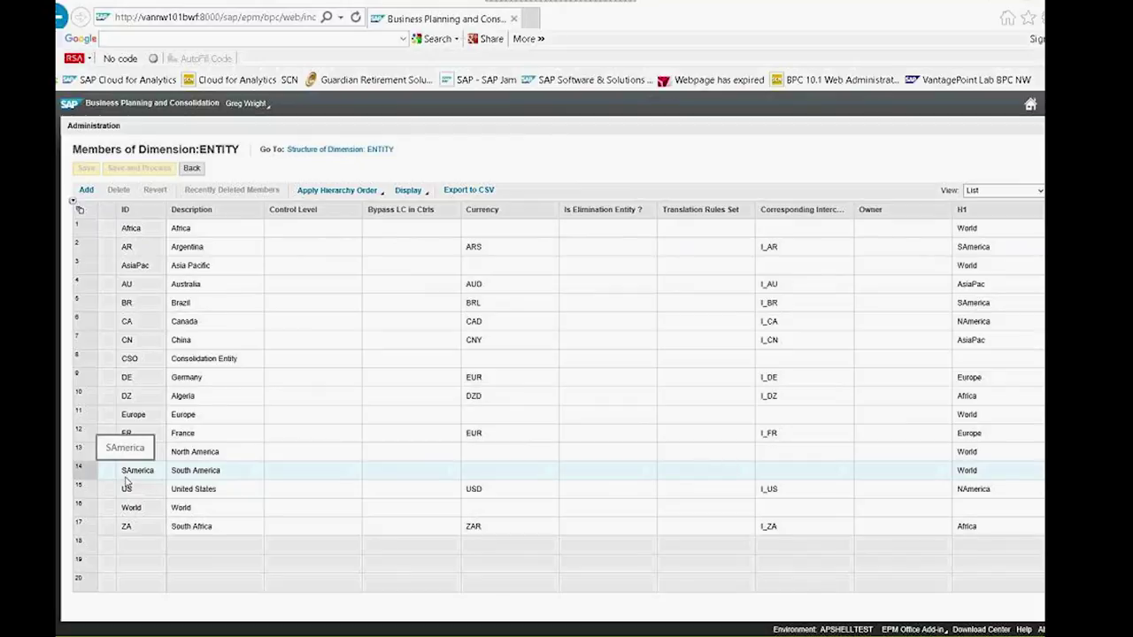
{"action": "left_click", "coordinate": [1039, 193]}
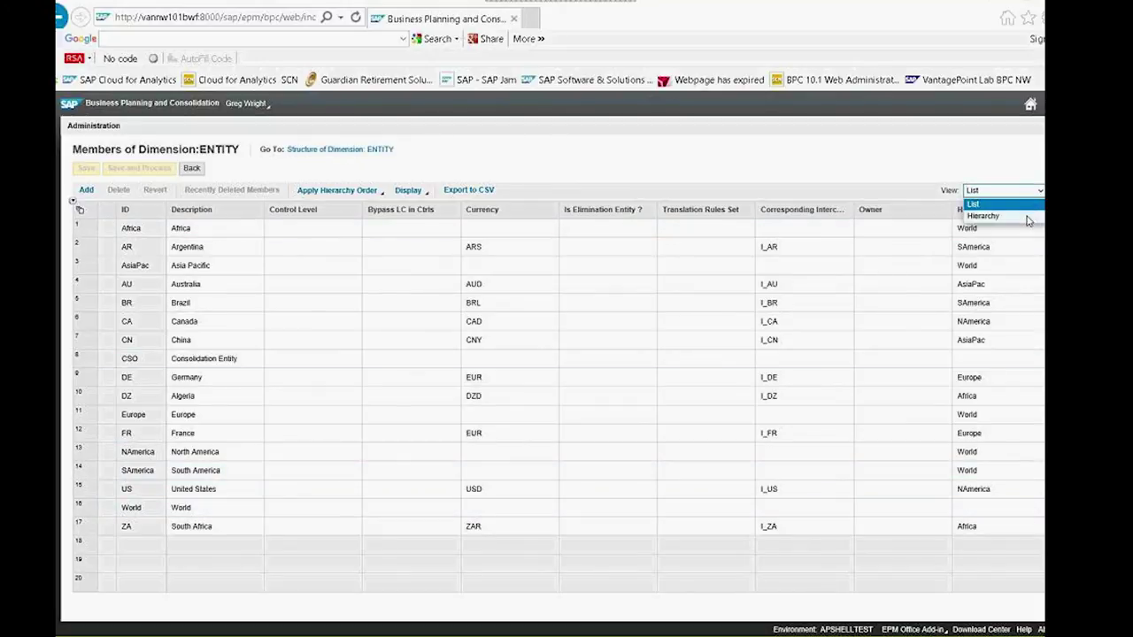
{"action": "left_click", "coordinate": [1029, 217]}
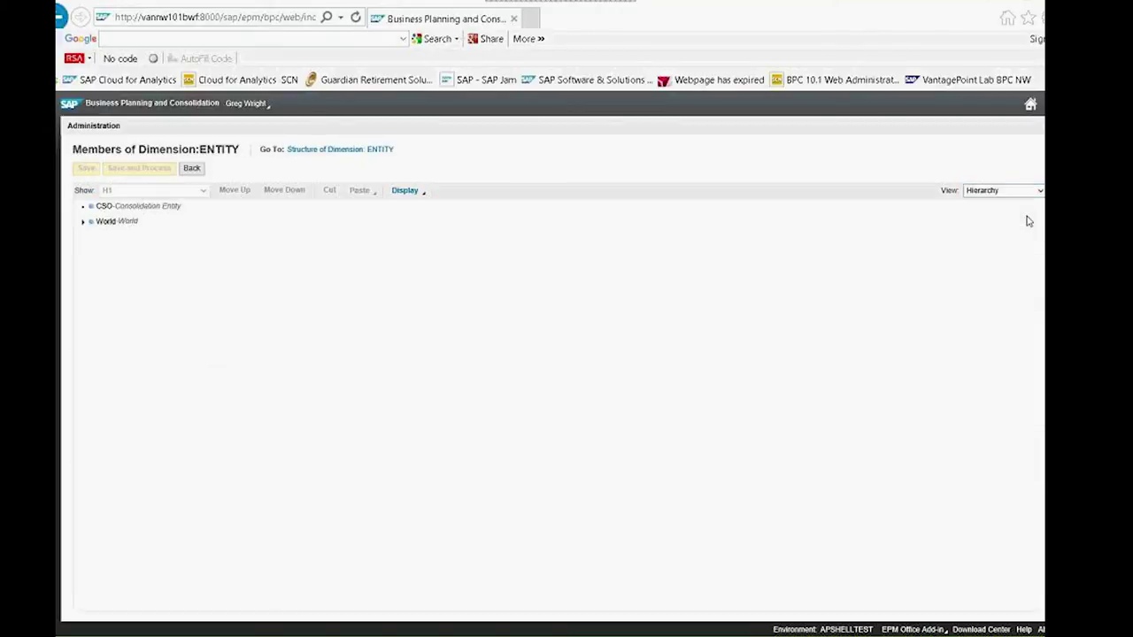
{"action": "left_click", "coordinate": [84, 228]}
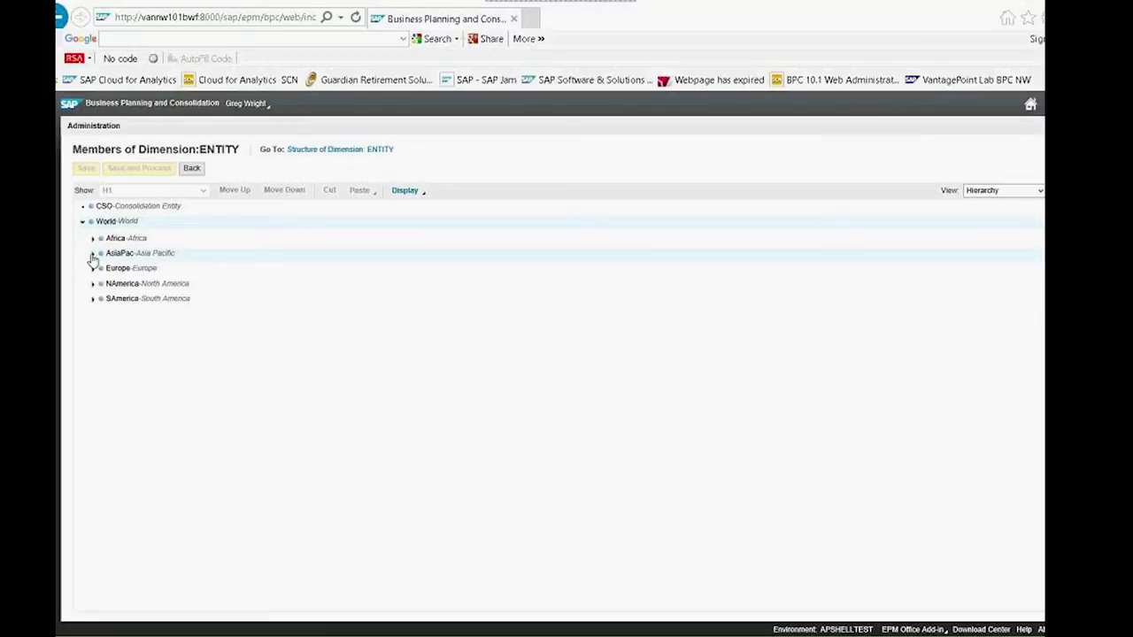
{"action": "left_click", "coordinate": [92, 254]}
{"action": "left_click", "coordinate": [92, 239]}
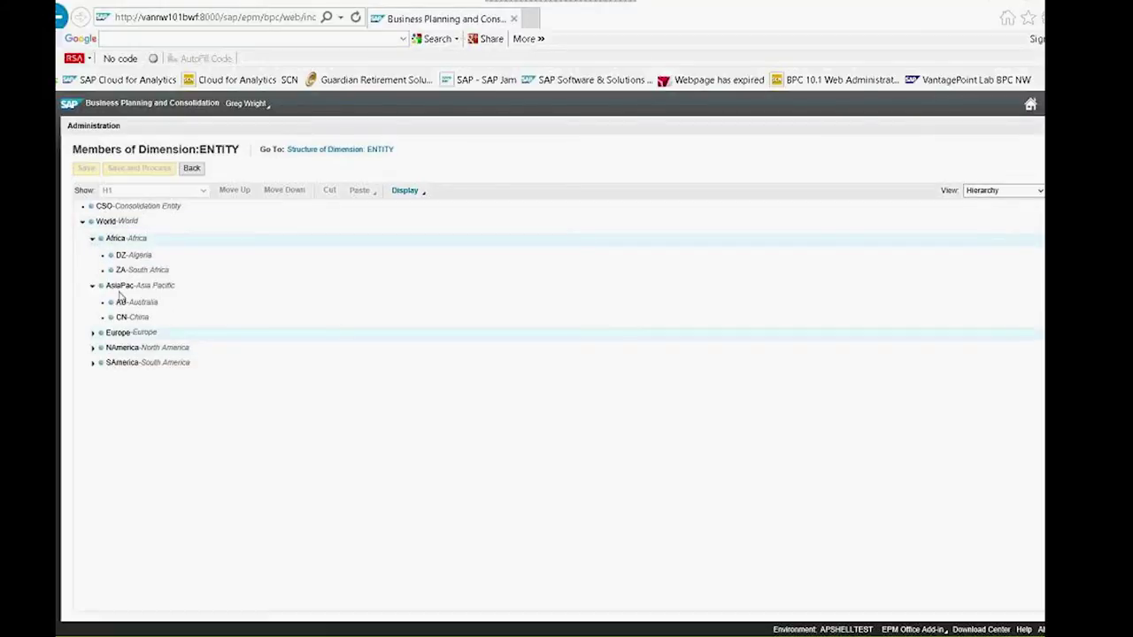
Try moving ZA under AsiaPac, dismiss the error, and reload the hierarchy view unchanged
{"action": "left_click_drag", "start_coordinate": [122, 276], "coordinate": [144, 284]}
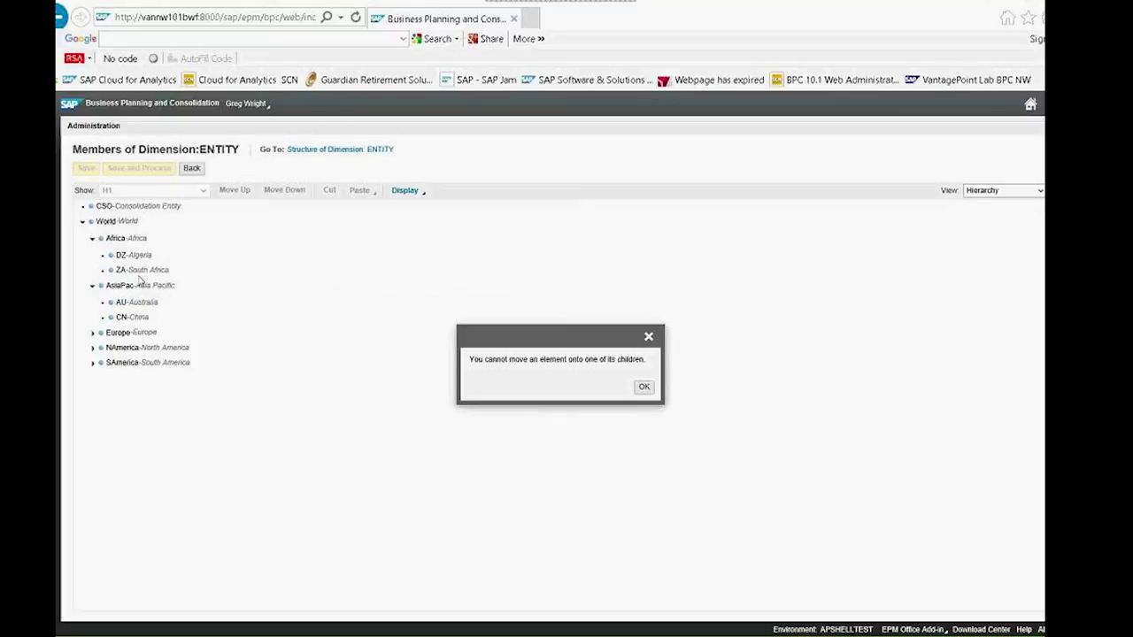
{"action": "left_click", "coordinate": [648, 338]}
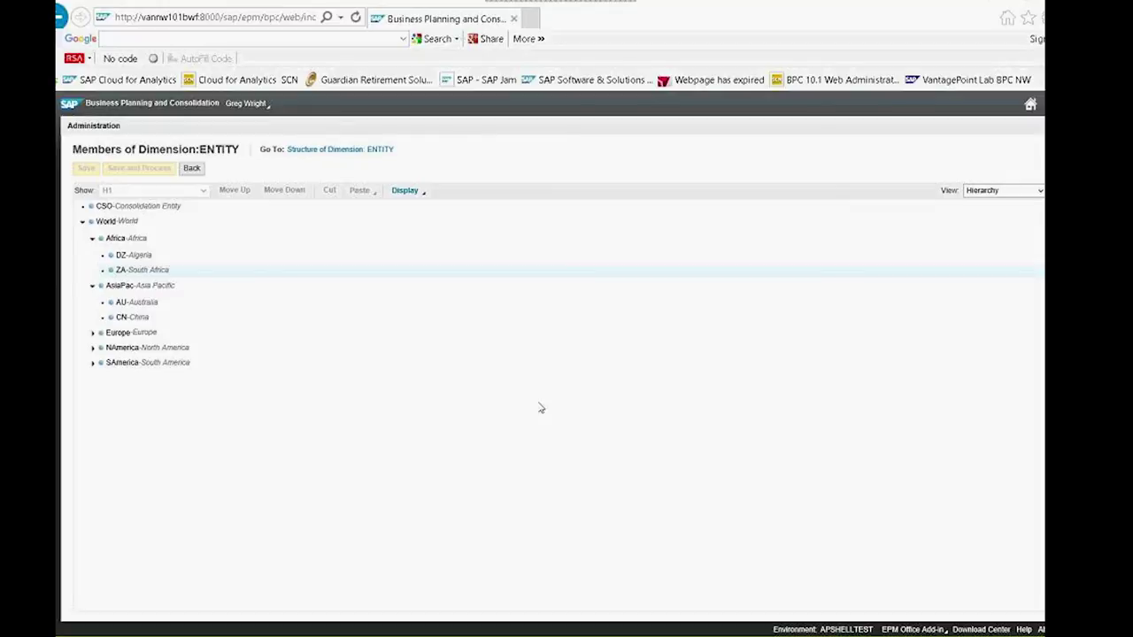
{"action": "left_click", "coordinate": [1037, 191]}
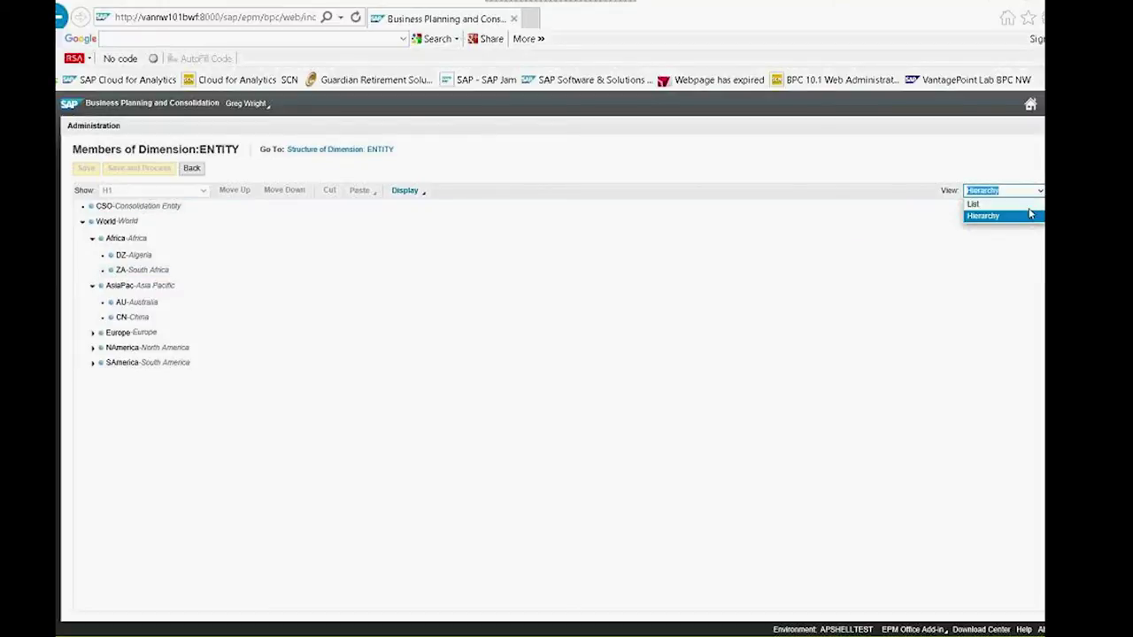
{"action": "left_click", "coordinate": [1029, 216]}
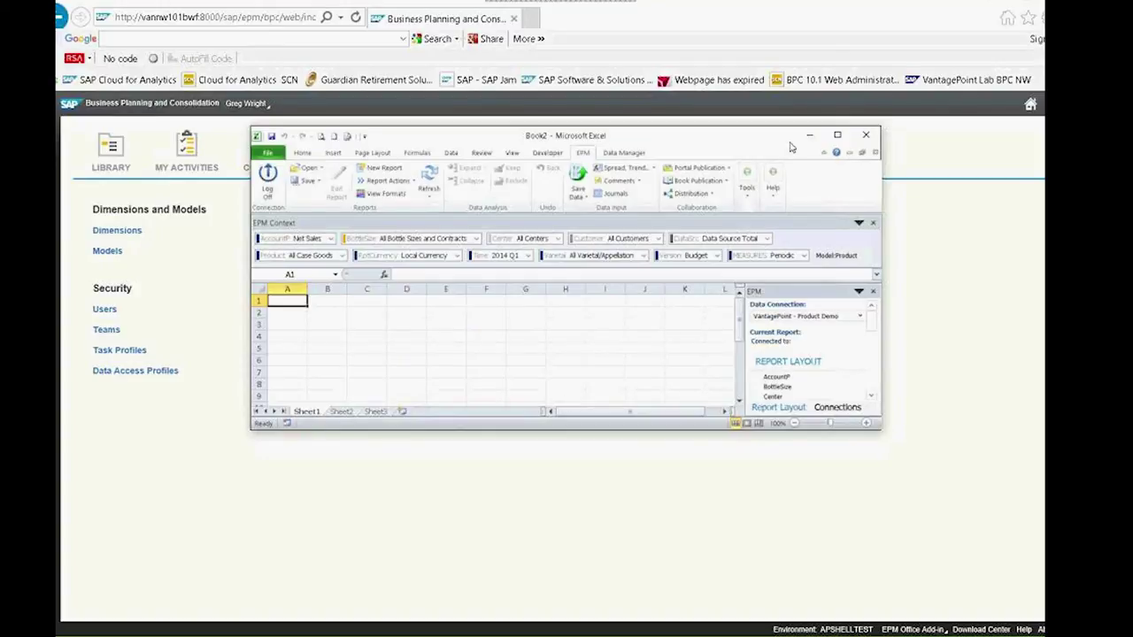
Maximize the Book2 workbook, glance at Data Manager, return to EPM and select cell C6
{"action": "left_click", "coordinate": [836, 134]}
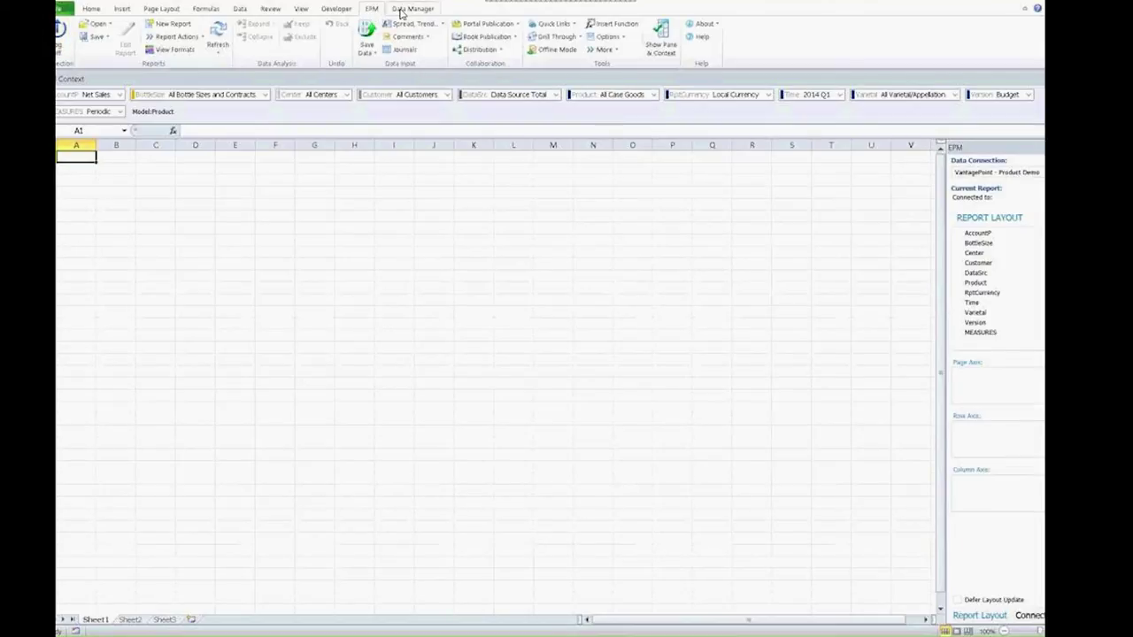
{"action": "left_click", "coordinate": [400, 12]}
{"action": "left_click", "coordinate": [371, 9]}
{"action": "left_click", "coordinate": [157, 214]}
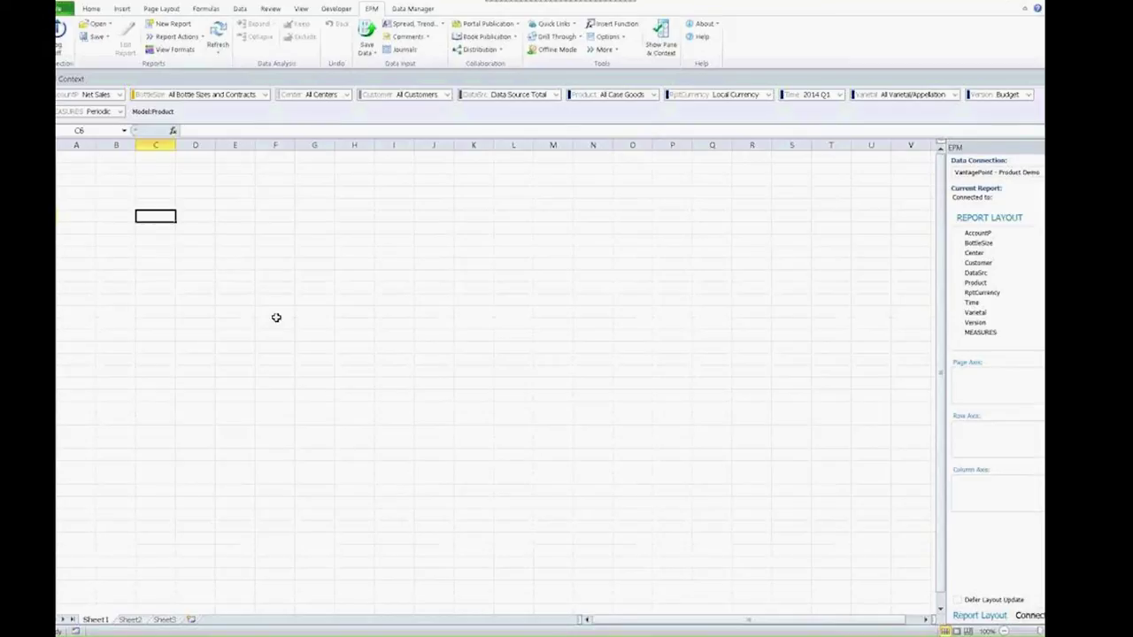
Enter Net Sales in C6 and 2014 Q1 in D5, retrieving 64806360
{"action": "type", "text": "net sales"}
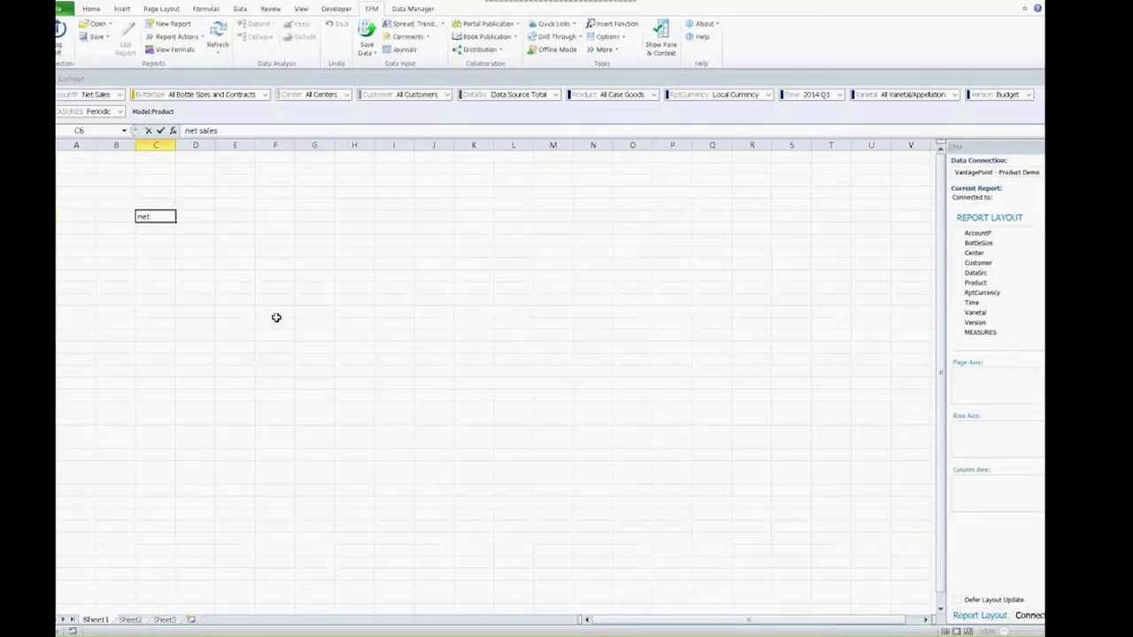
{"action": "key", "text": "Return"}
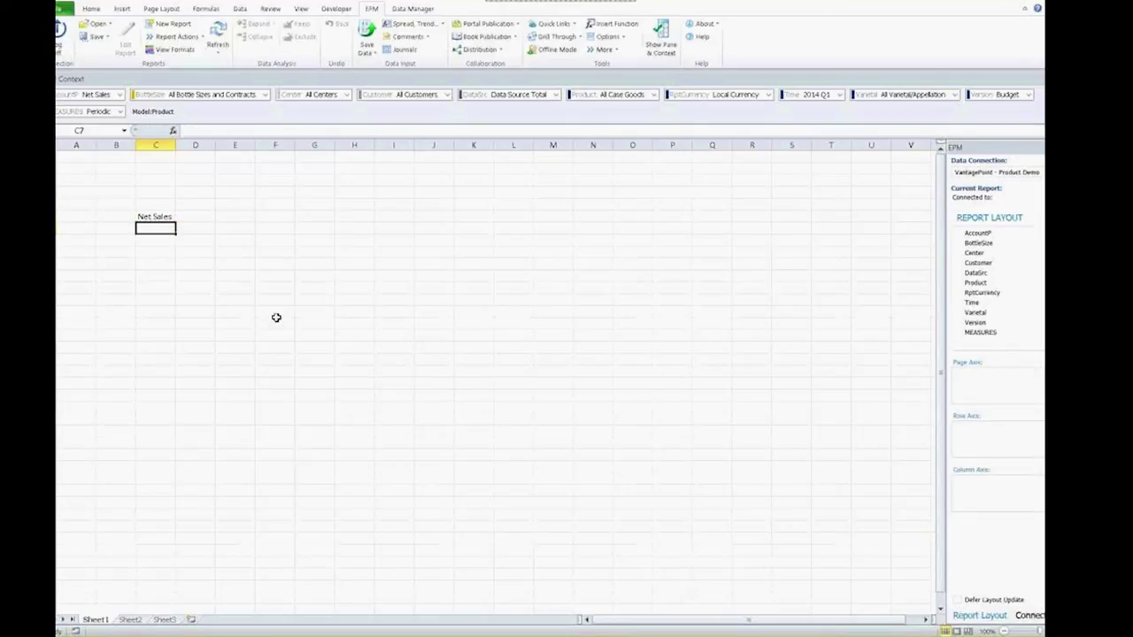
{"action": "key", "text": "Up"}
{"action": "key", "text": "Up"}
{"action": "key", "text": "Right"}
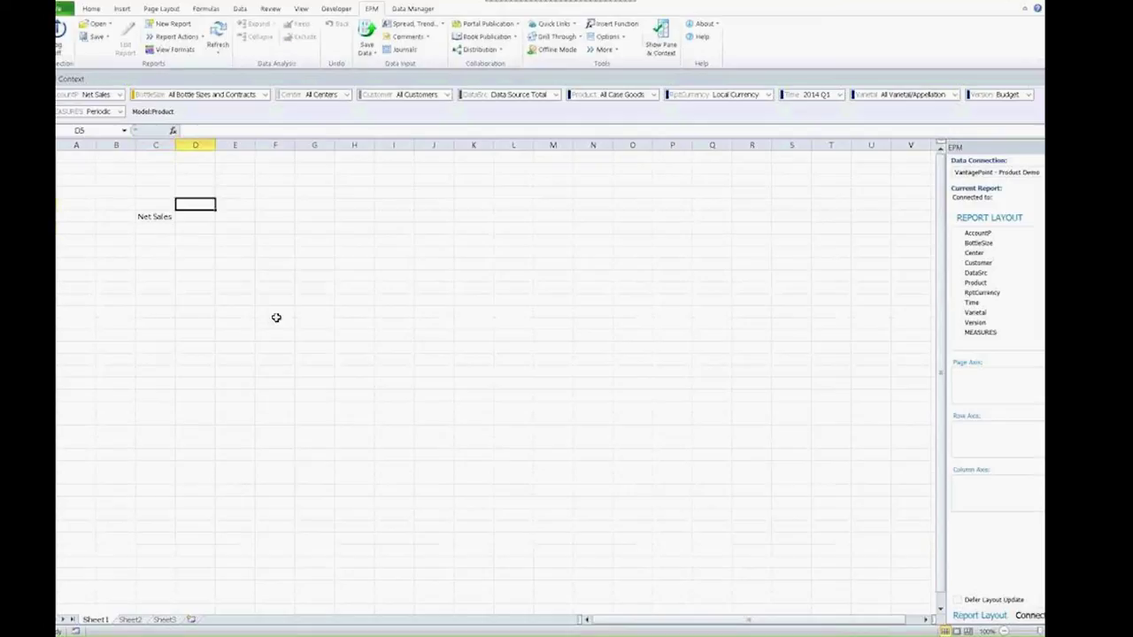
{"action": "type", "text": "2014 q1"}
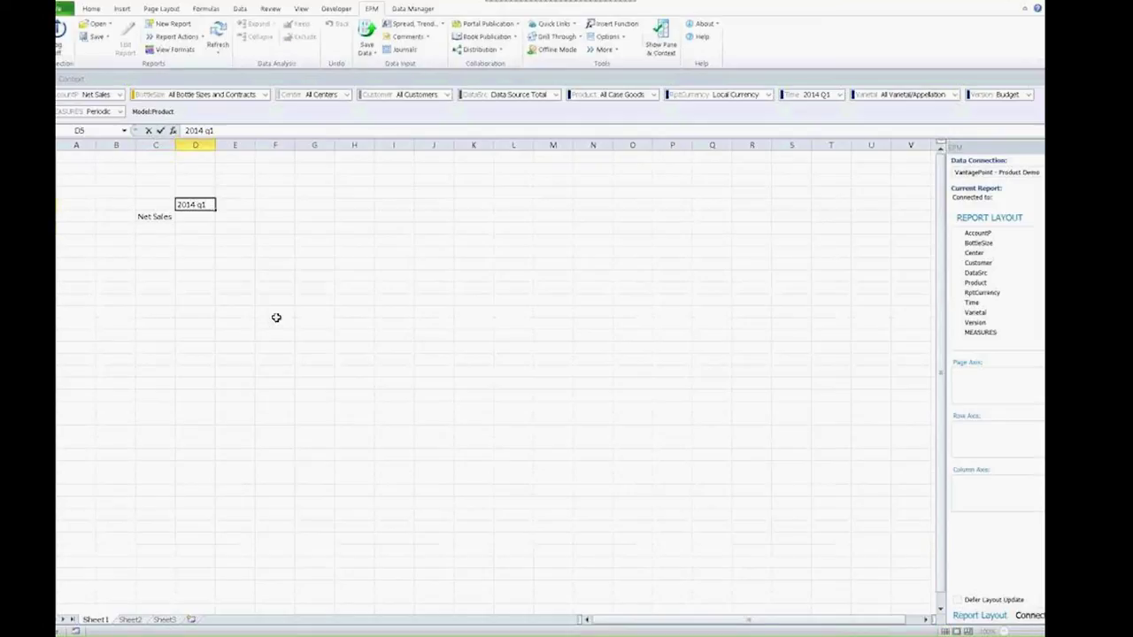
{"action": "key", "text": "Return"}
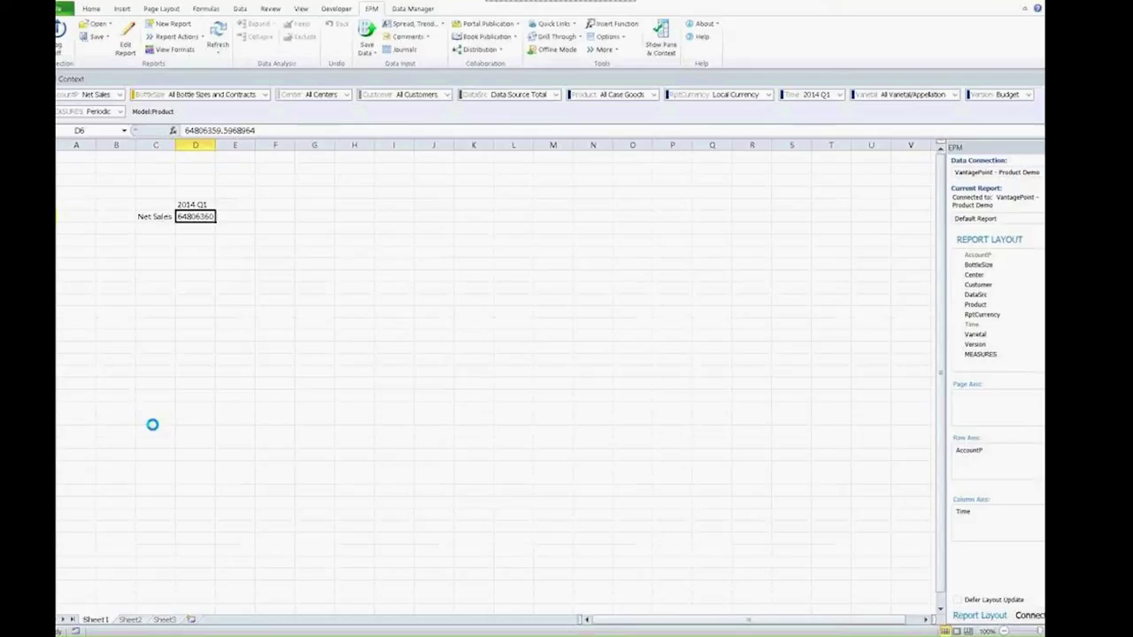
Expand the report into accounts and months, then collapse it back to Net Sales and 2014 Q1
{"action": "left_click", "coordinate": [193, 204]}
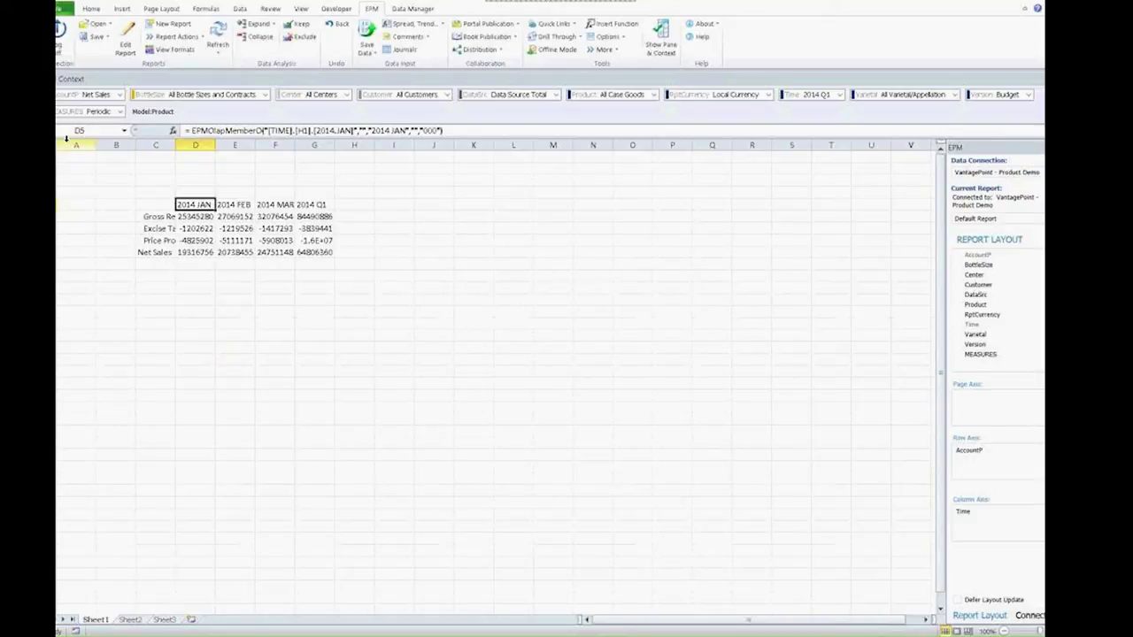
{"action": "left_click", "coordinate": [157, 253]}
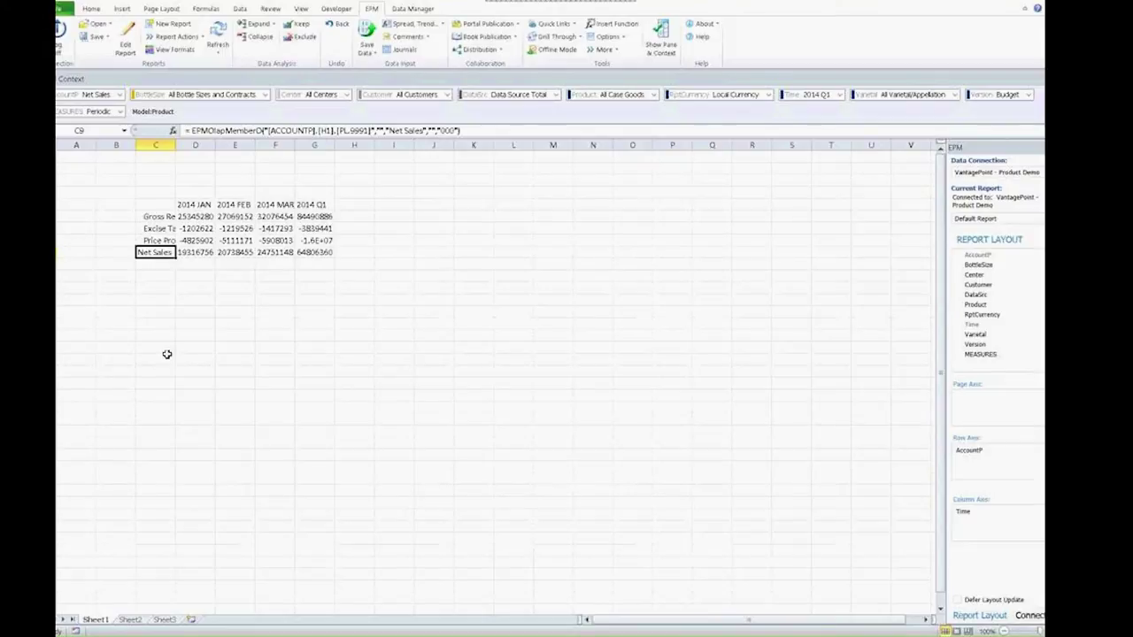
{"action": "double_click", "coordinate": [156, 253]}
{"action": "left_click", "coordinate": [315, 205]}
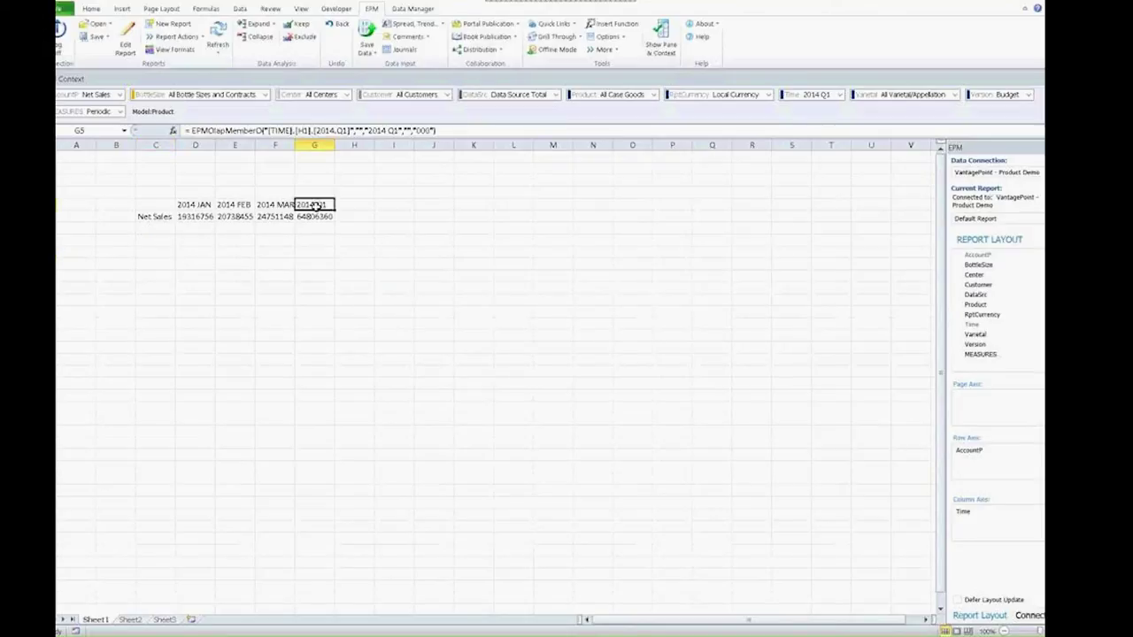
{"action": "double_click", "coordinate": [315, 205]}
Add Actual and Budget version headers above 2014 Q1, then move to the empty Sheet2
{"action": "left_click", "coordinate": [190, 196]}
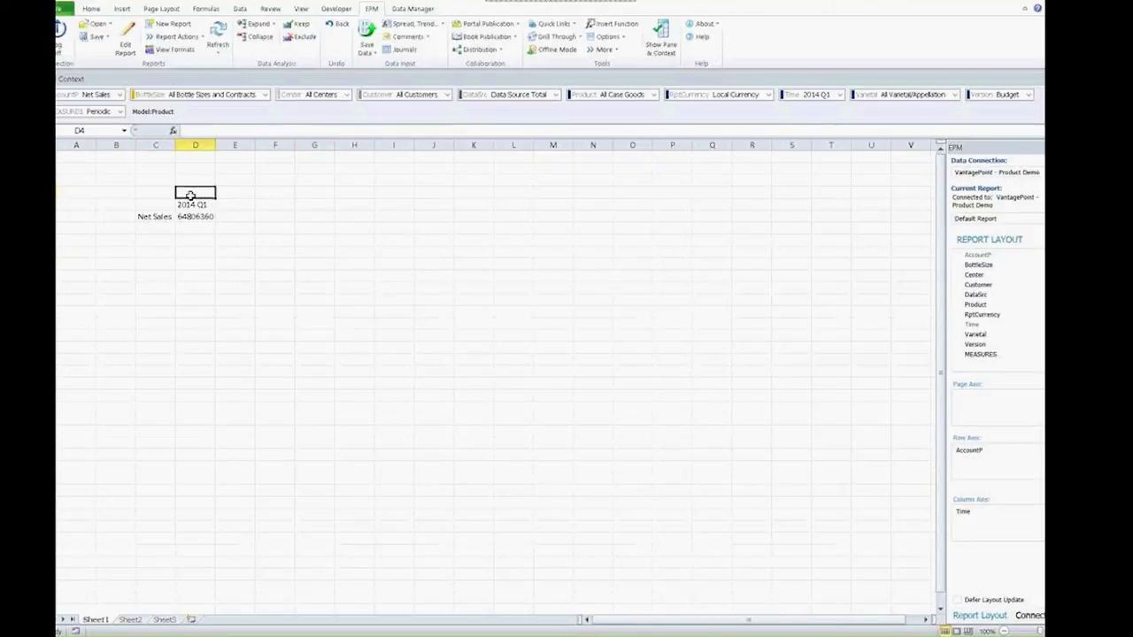
{"action": "type", "text": "actual"}
{"action": "key", "text": "Tab"}
{"action": "type", "text": "budget"}
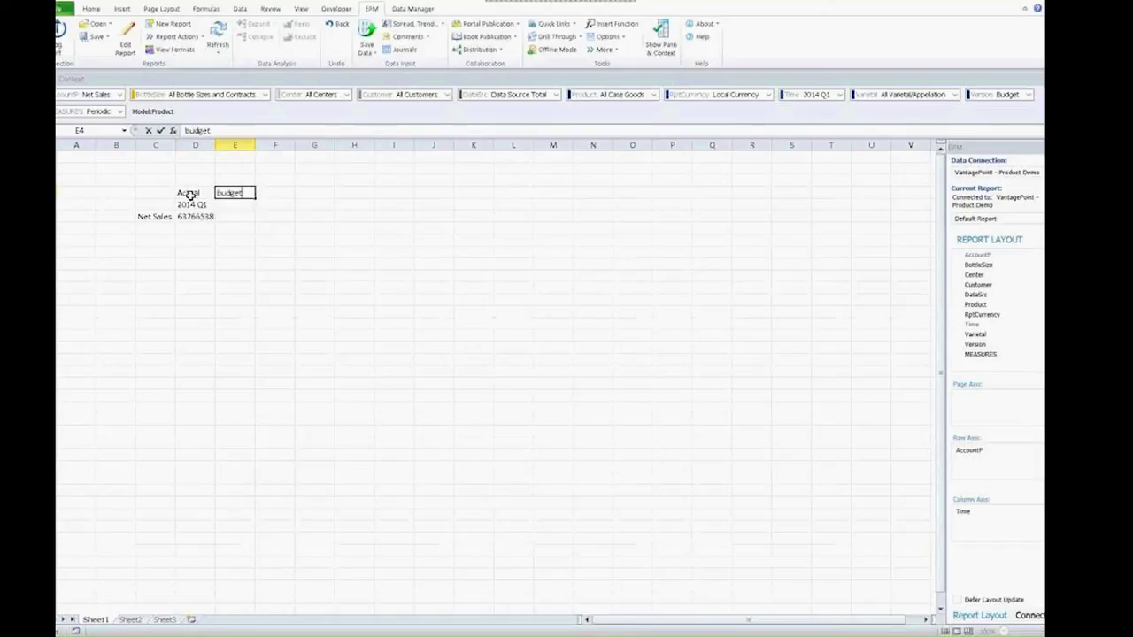
{"action": "key", "text": "Return"}
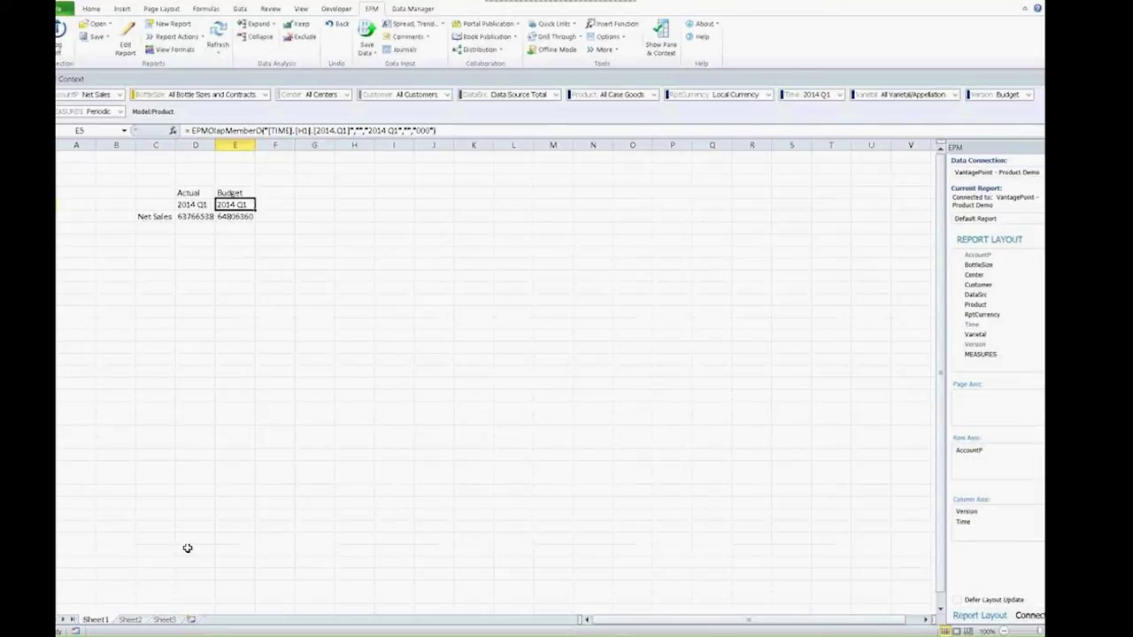
{"action": "left_click", "coordinate": [130, 619]}
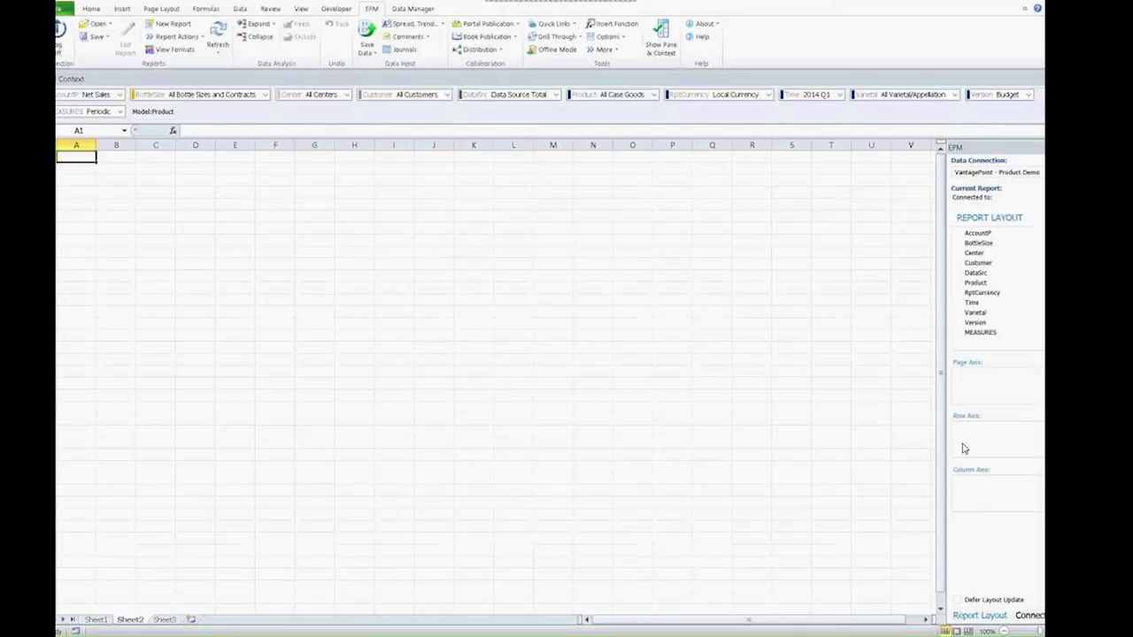
Put Time on columns and AccountP on rows, autofit column A, and collapse to Net Sales by 2014 Q1
{"action": "left_click", "coordinate": [971, 303]}
{"action": "left_click_drag", "start_coordinate": [978, 306], "coordinate": [986, 482]}
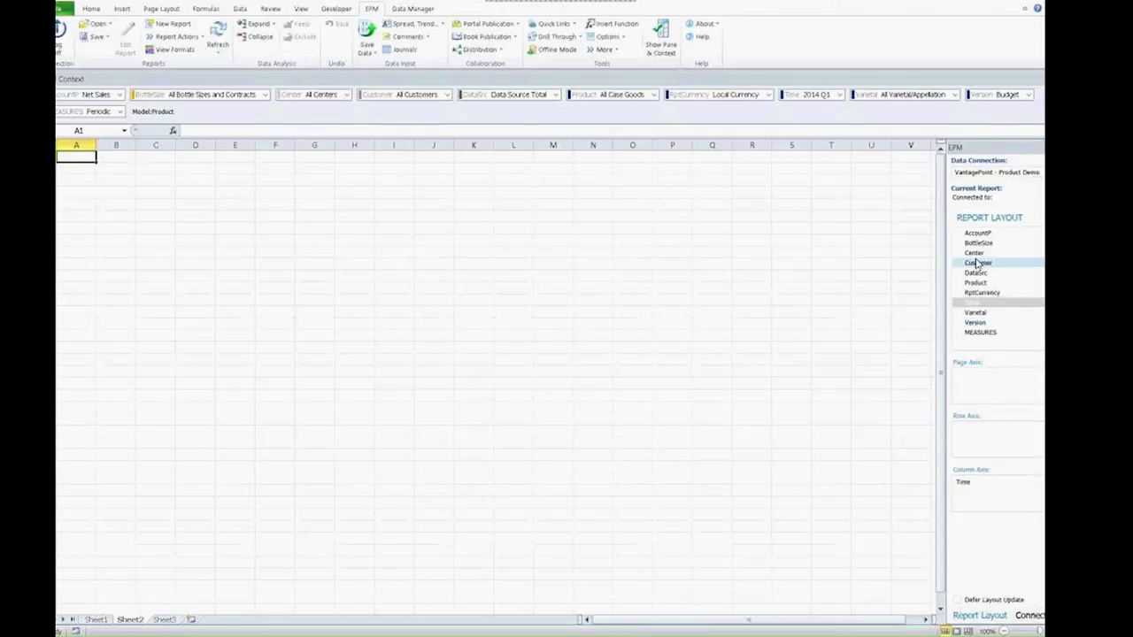
{"action": "left_click_drag", "start_coordinate": [977, 232], "coordinate": [970, 429]}
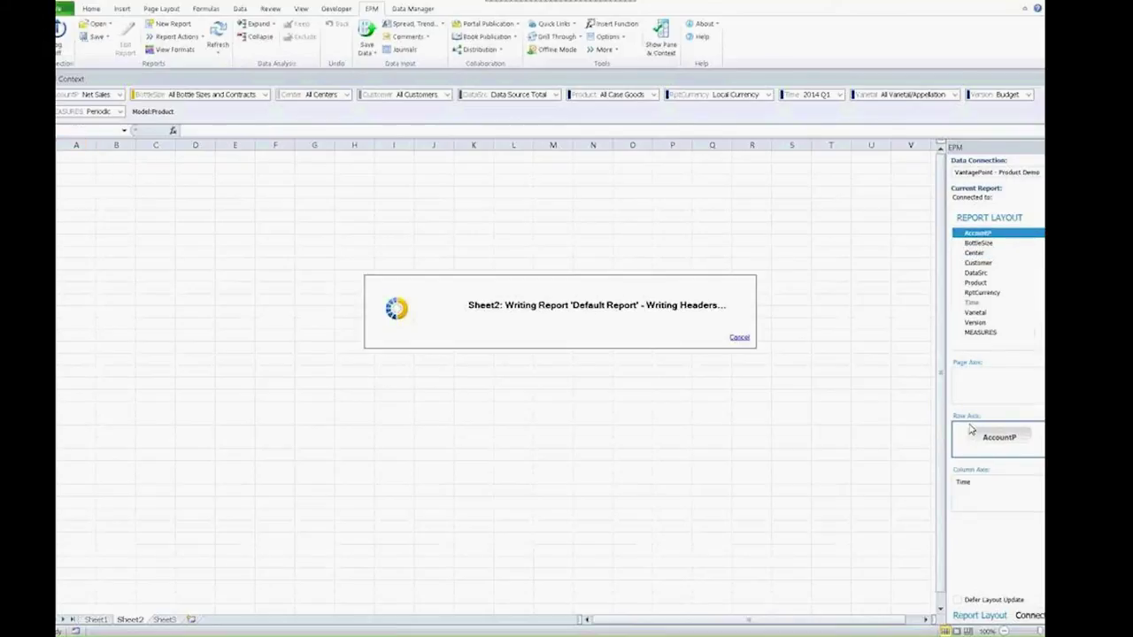
{"action": "double_click", "coordinate": [96, 144]}
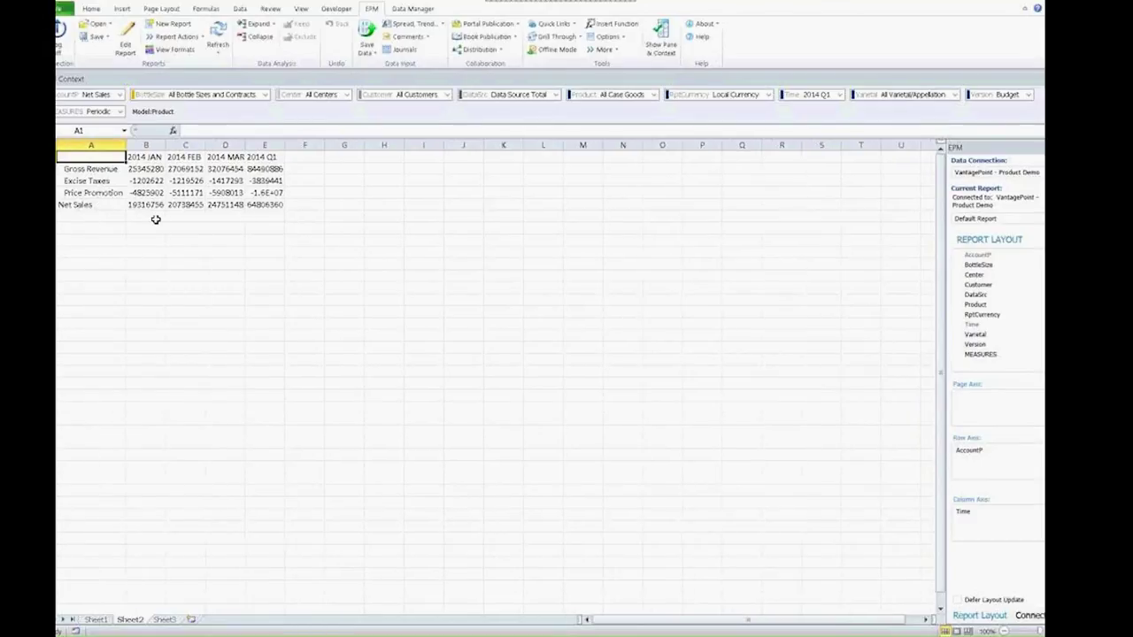
{"action": "double_click", "coordinate": [91, 204]}
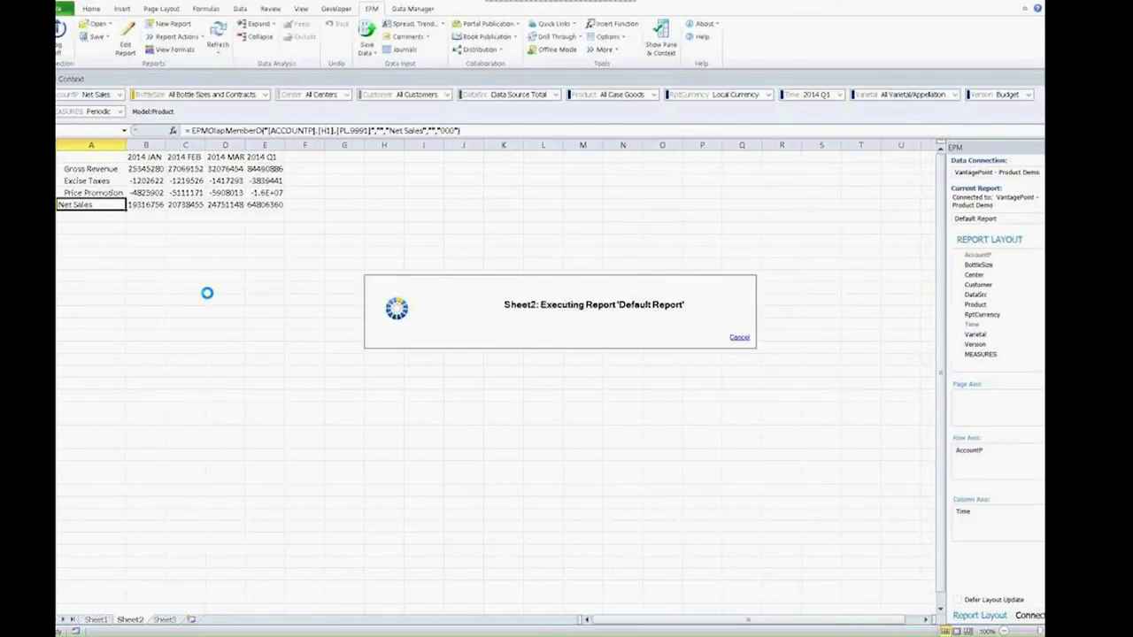
{"action": "double_click", "coordinate": [260, 157]}
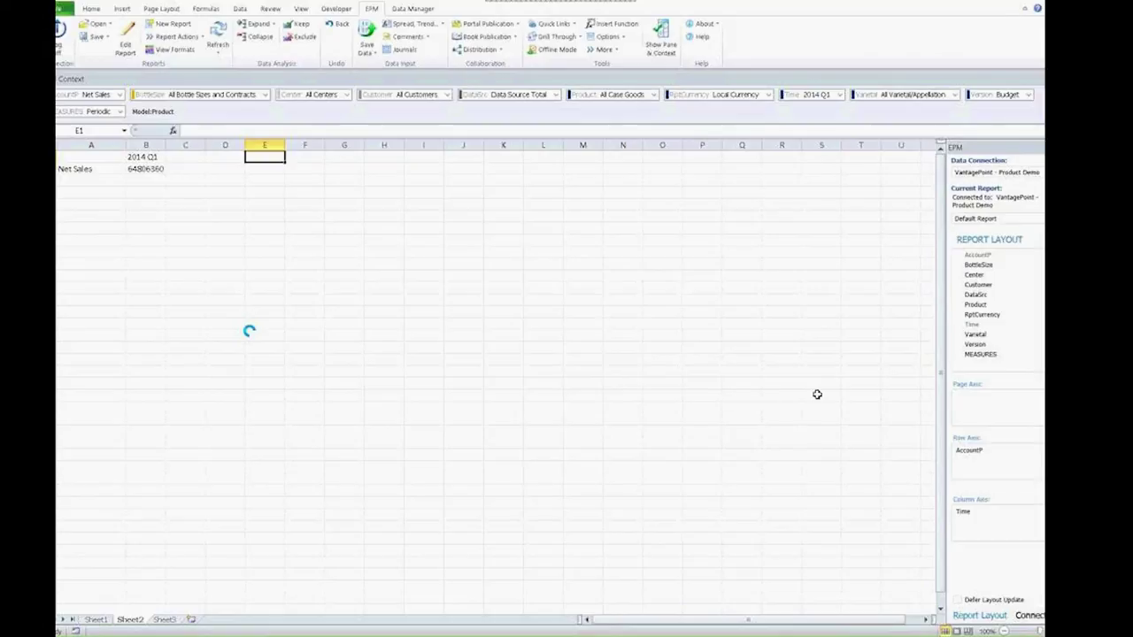
Add Version to the columns, replacing Context (Budget) with Actual and Budget members
{"action": "left_click_drag", "start_coordinate": [974, 344], "coordinate": [968, 524]}
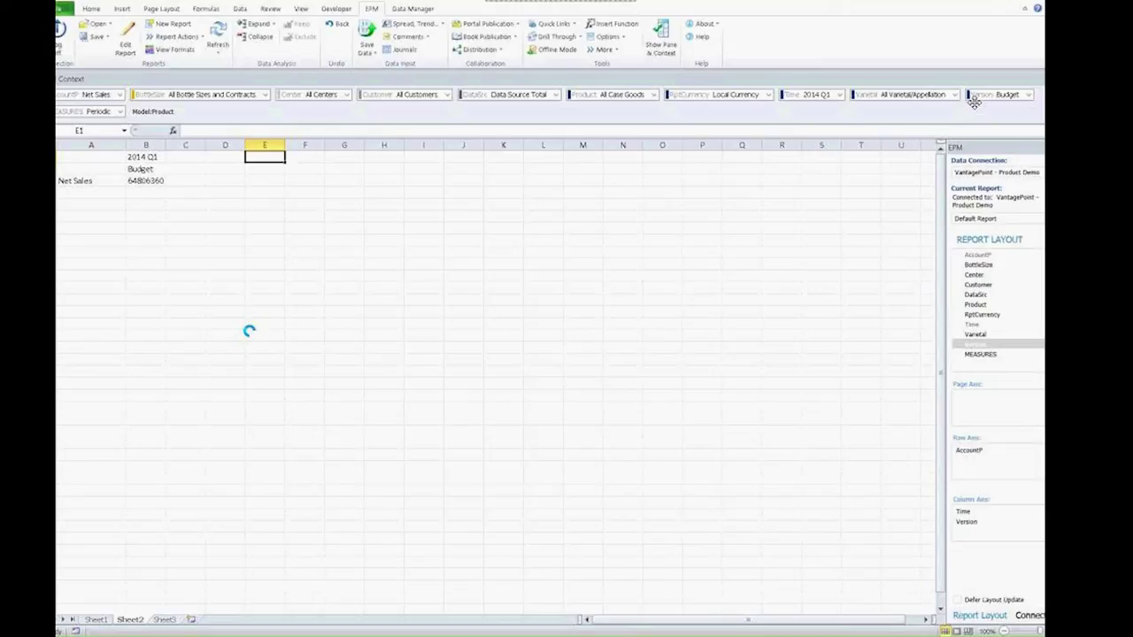
{"action": "left_click", "coordinate": [974, 523]}
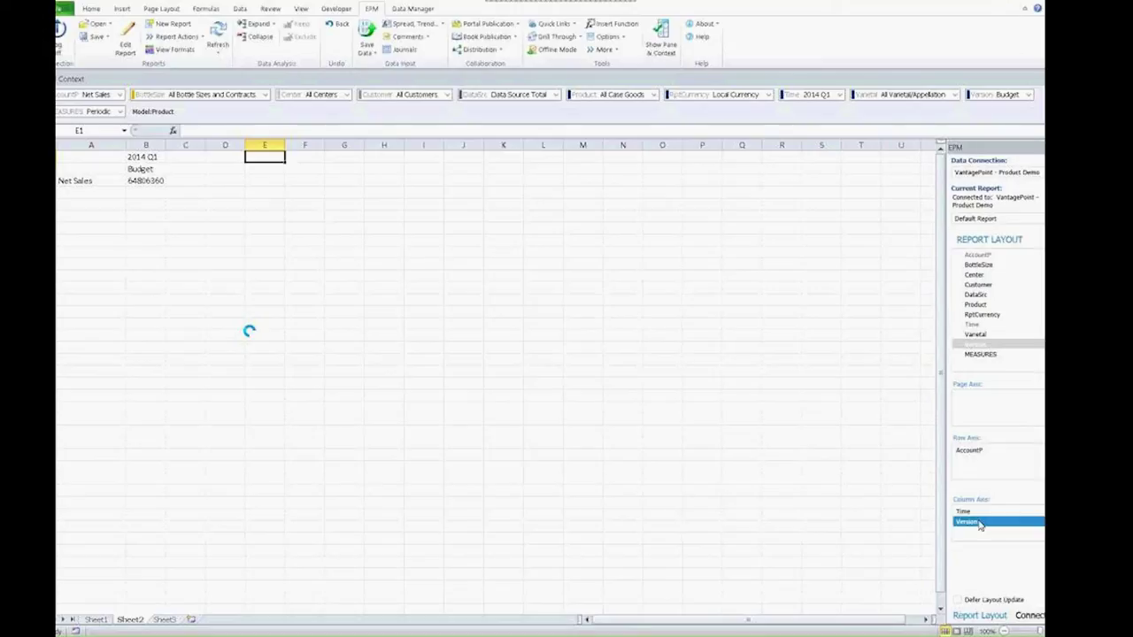
{"action": "double_click", "coordinate": [973, 522]}
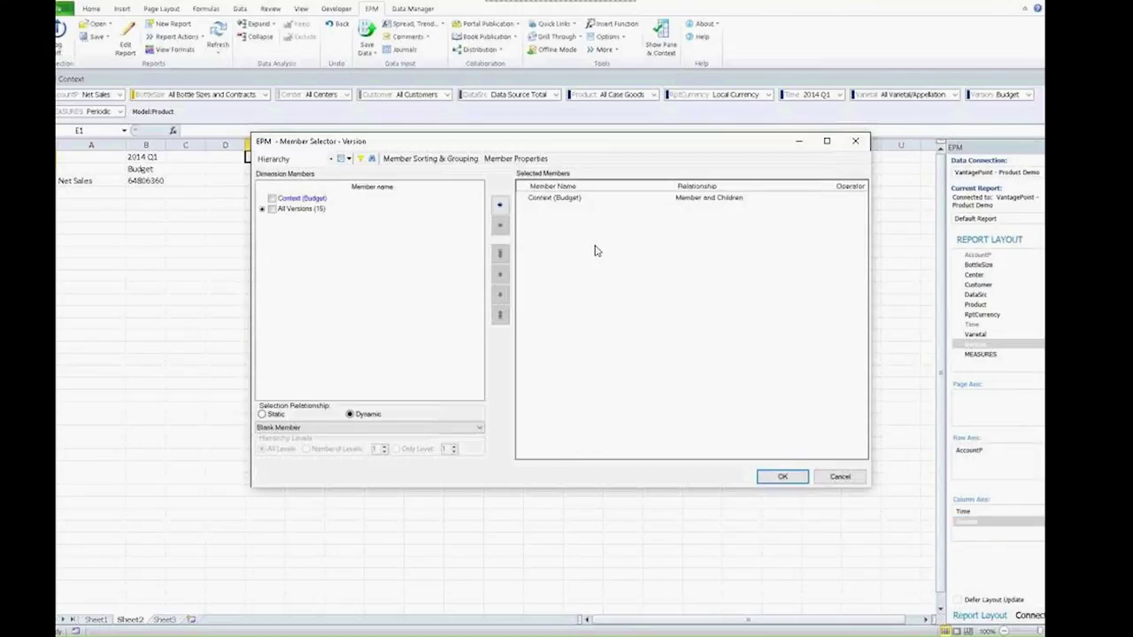
{"action": "left_click", "coordinate": [535, 198]}
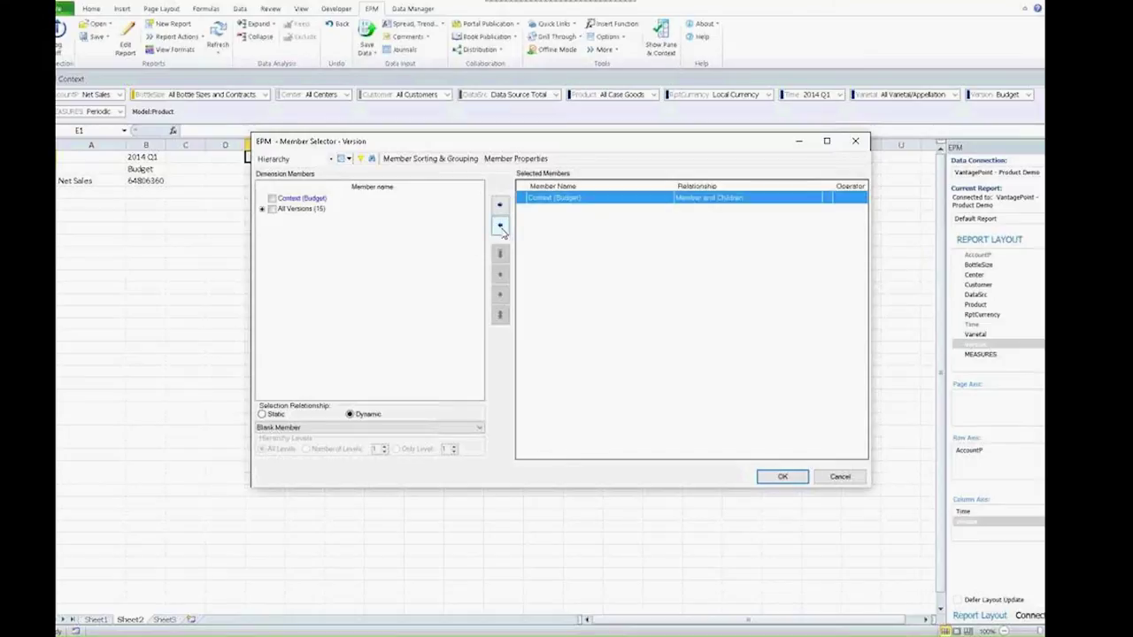
{"action": "left_click", "coordinate": [499, 225]}
{"action": "left_click", "coordinate": [262, 209]}
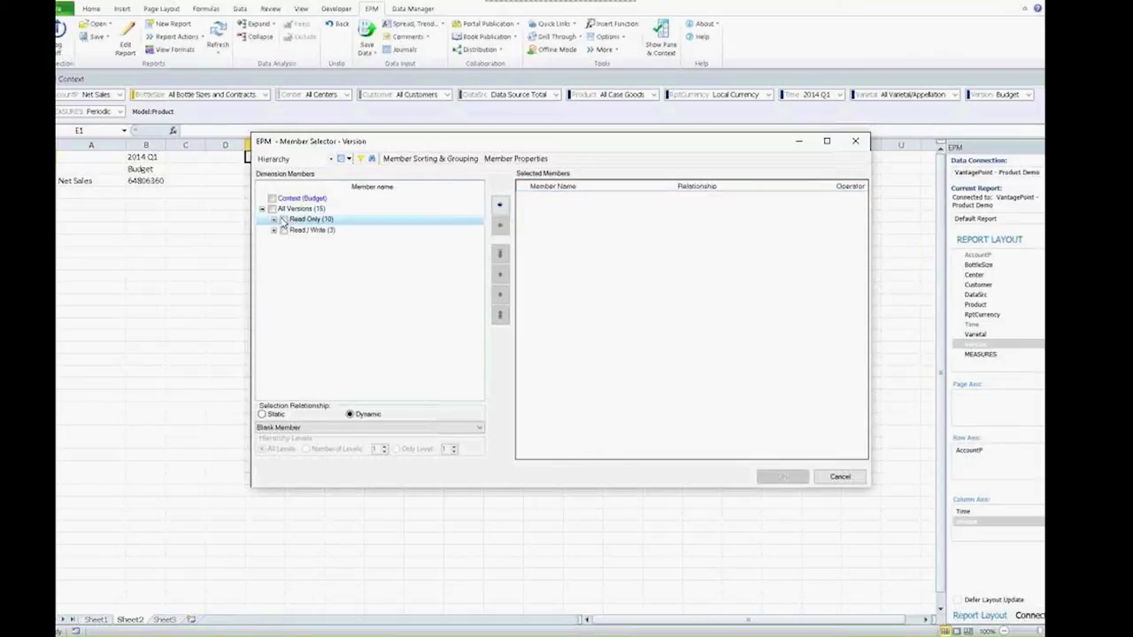
{"action": "left_click", "coordinate": [273, 219]}
{"action": "left_click", "coordinate": [295, 230]}
{"action": "left_click", "coordinate": [295, 241]}
{"action": "left_click", "coordinate": [499, 225]}
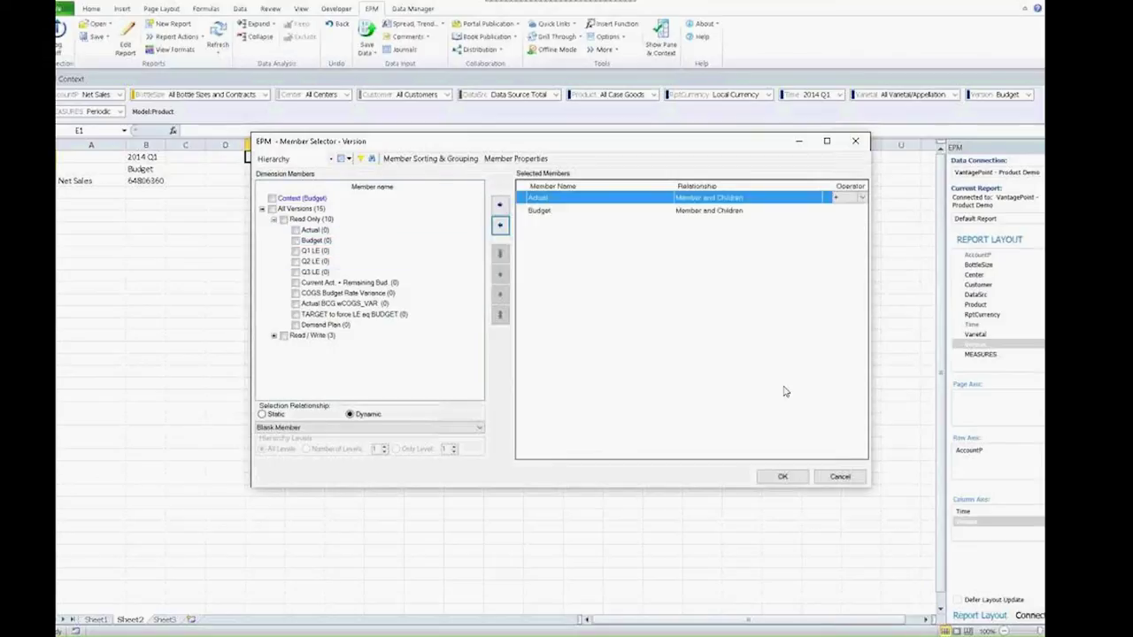
{"action": "left_click", "coordinate": [783, 477]}
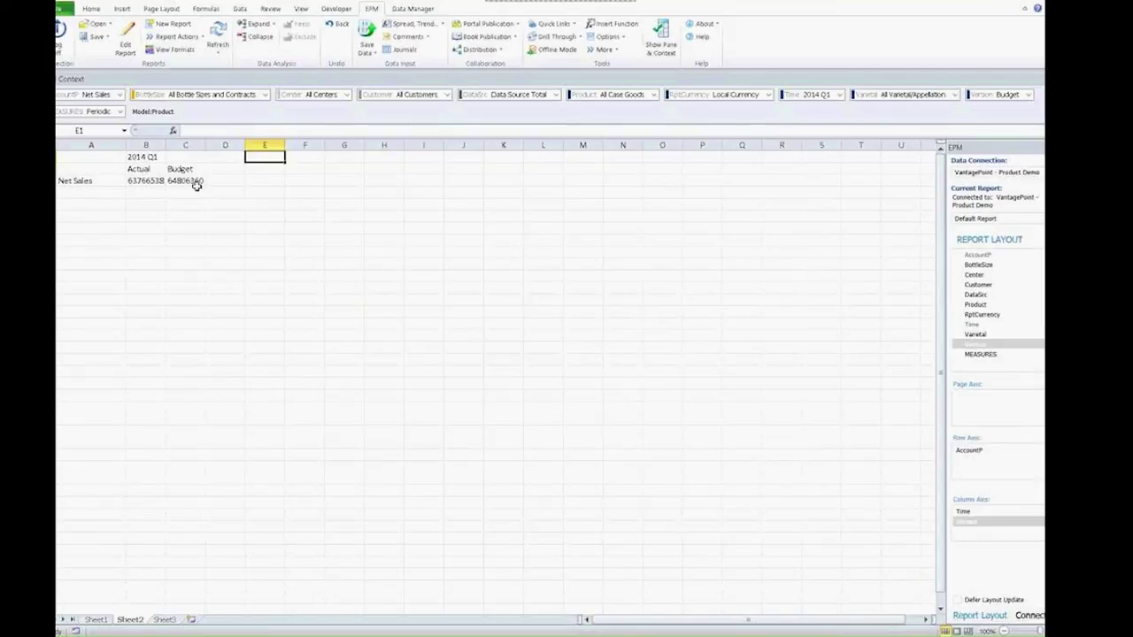
Head column D 'Var' and enter =B3-C3 for Actual minus Budget Net Sales
{"action": "left_click", "coordinate": [220, 169]}
{"action": "type", "text": "VAr"}
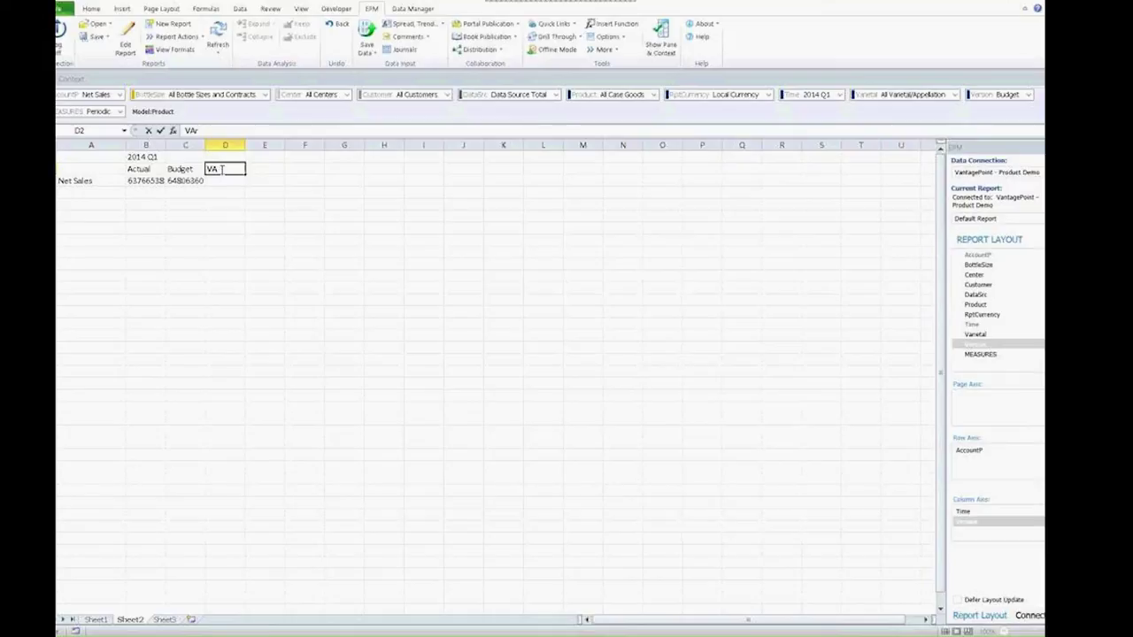
{"action": "key", "text": "BackSpace"}
{"action": "key", "text": "BackSpace"}
{"action": "type", "text": "ar"}
{"action": "key", "text": "Return"}
{"action": "type", "text": "="}
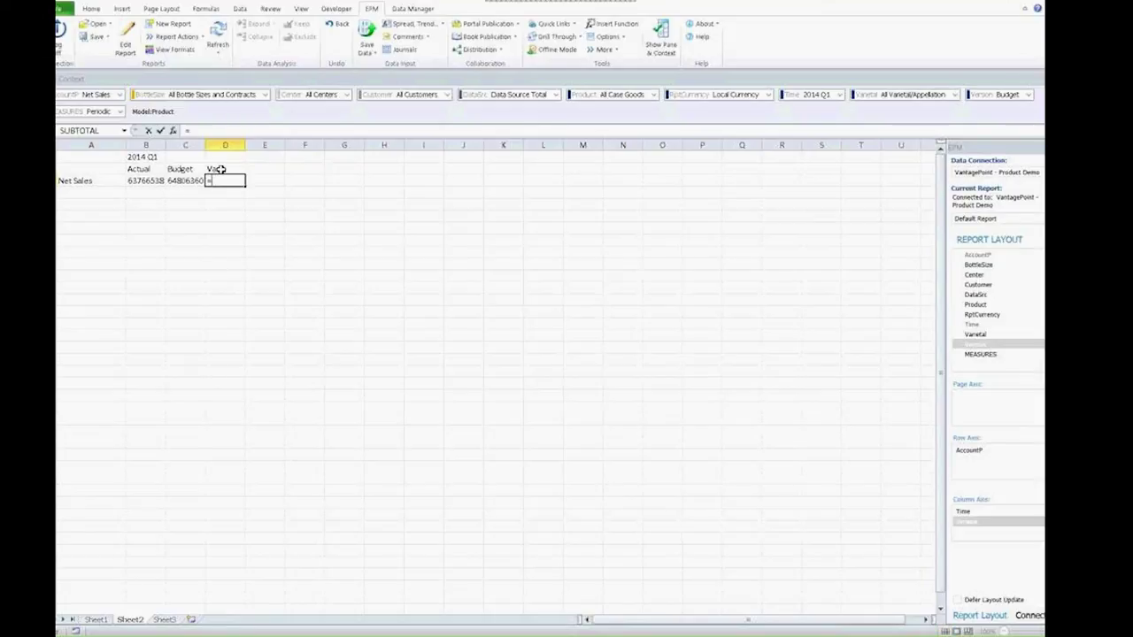
{"action": "key", "text": "Left"}
{"action": "key", "text": "Left"}
{"action": "type", "text": "-"}
{"action": "key", "text": "Left"}
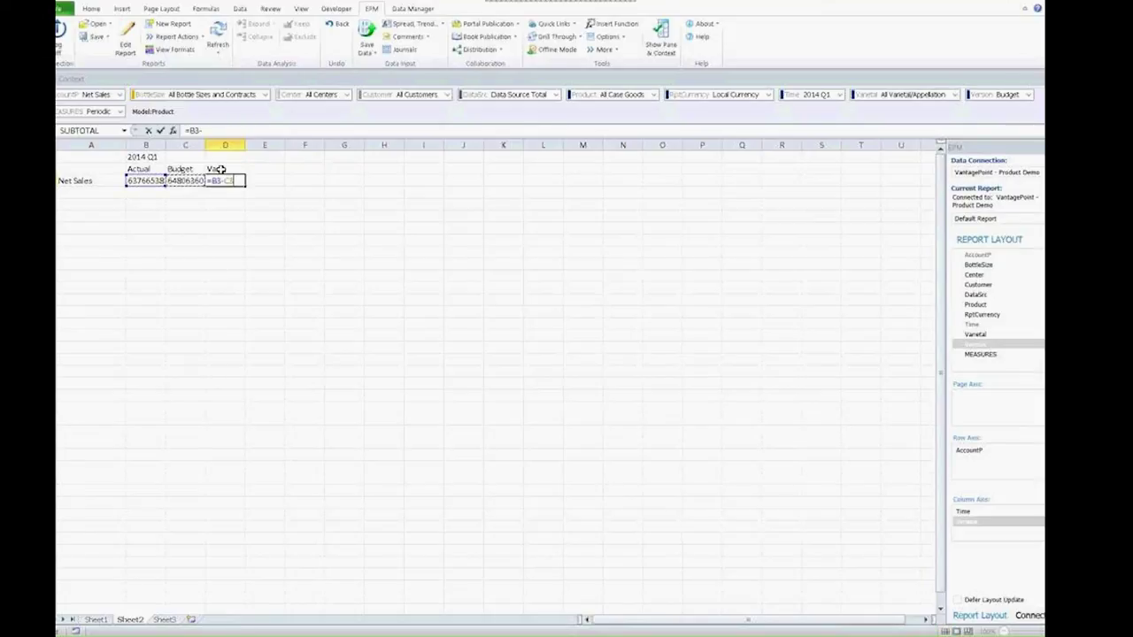
{"action": "key", "text": "Return"}
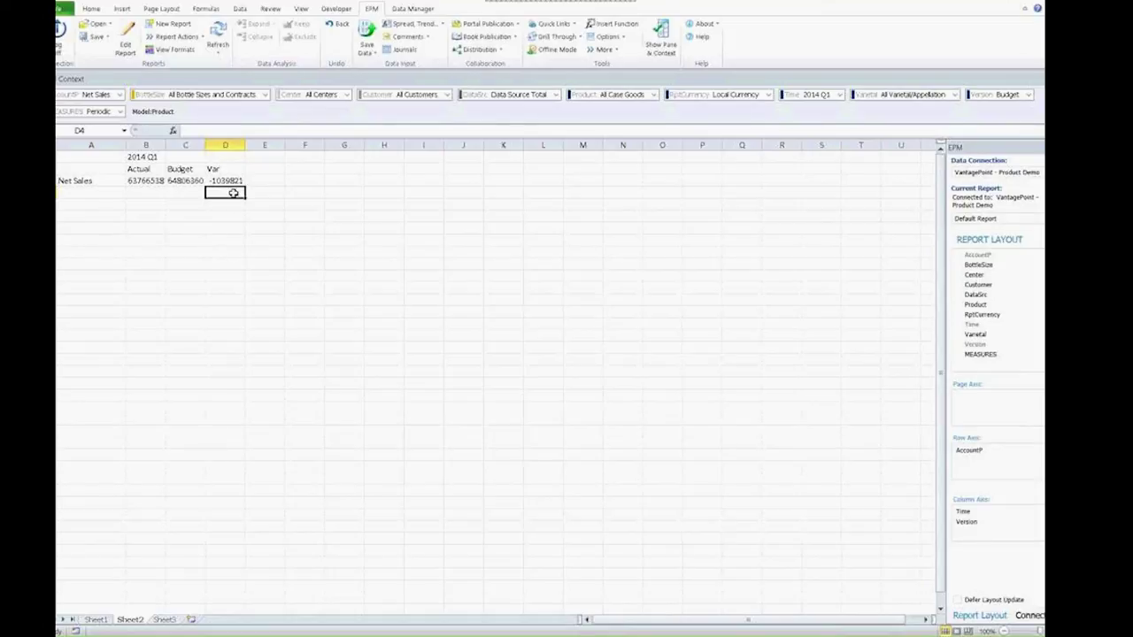
Expand Net Sales into its accounts and 2014 Q1 into JAN, FEB, MAR, reviewing each Var column
{"action": "double_click", "coordinate": [86, 182]}
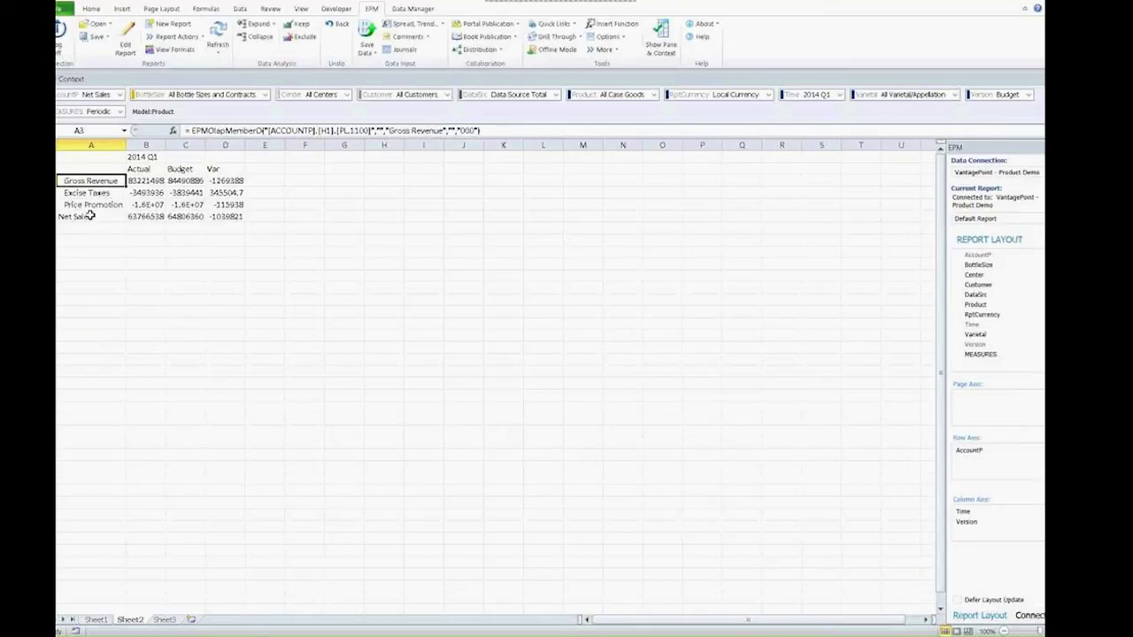
{"action": "double_click", "coordinate": [146, 157]}
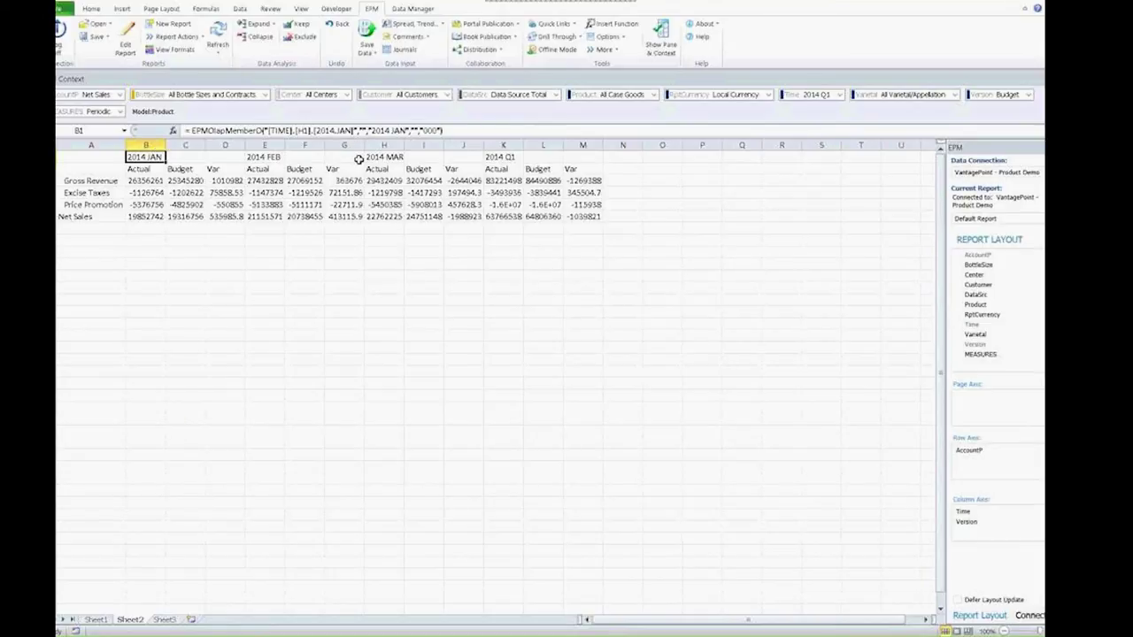
{"action": "left_click", "coordinate": [228, 146]}
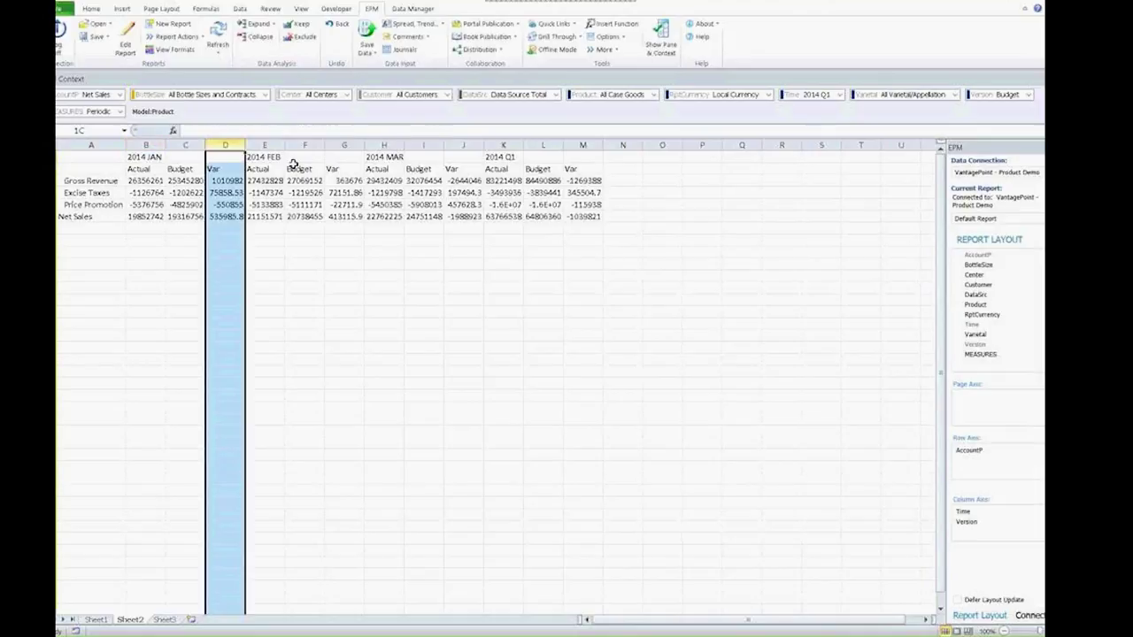
{"action": "left_click", "coordinate": [342, 145]}
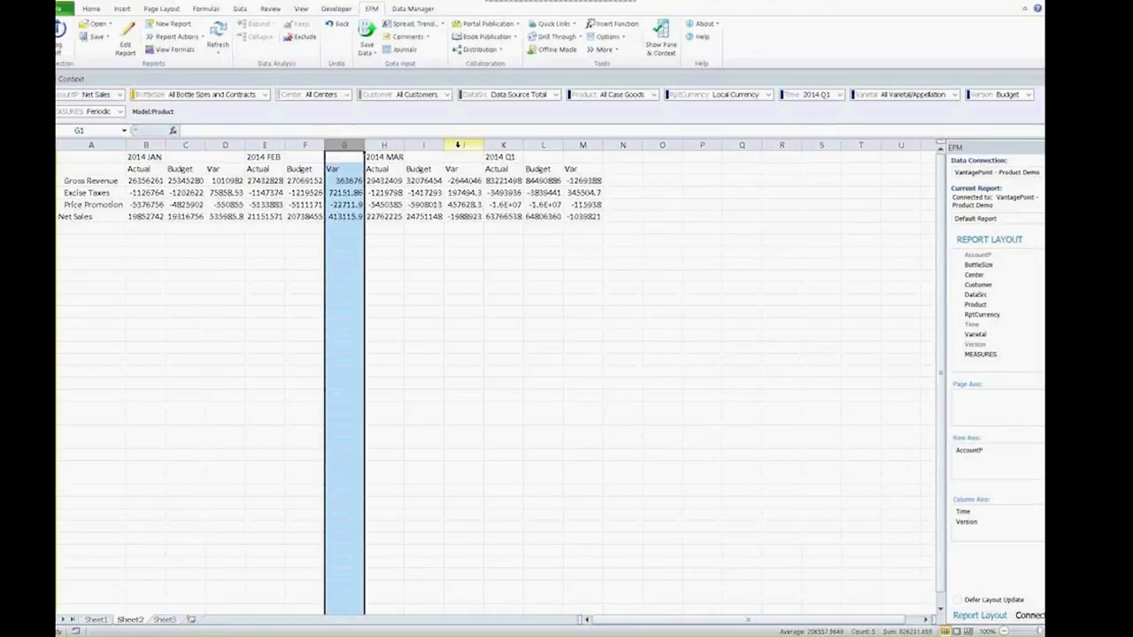
{"action": "left_click", "coordinate": [457, 145]}
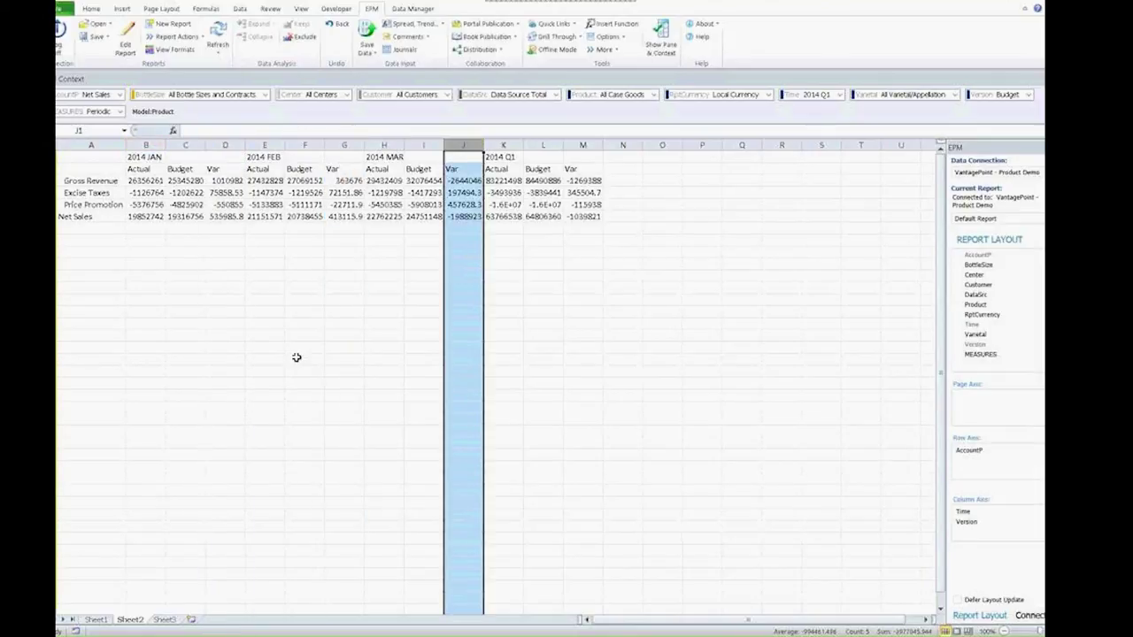
{"action": "left_click", "coordinate": [296, 357]}
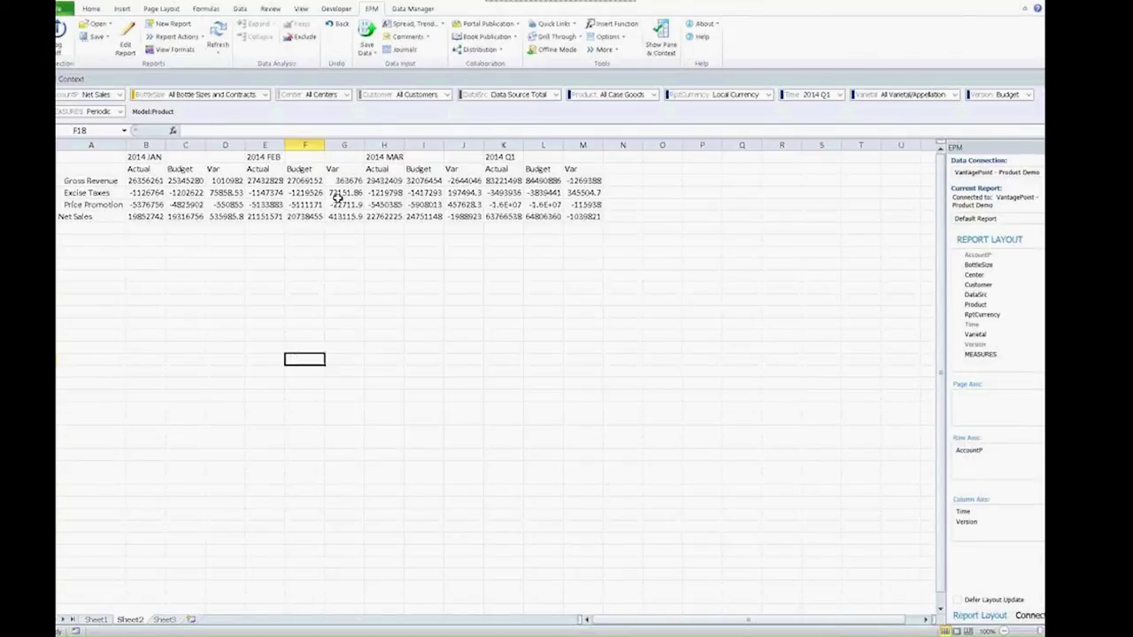
Return to the PowerPoint slideshow and advance to the Thank you slide
{"action": "left_click", "coordinate": [998, 5]}
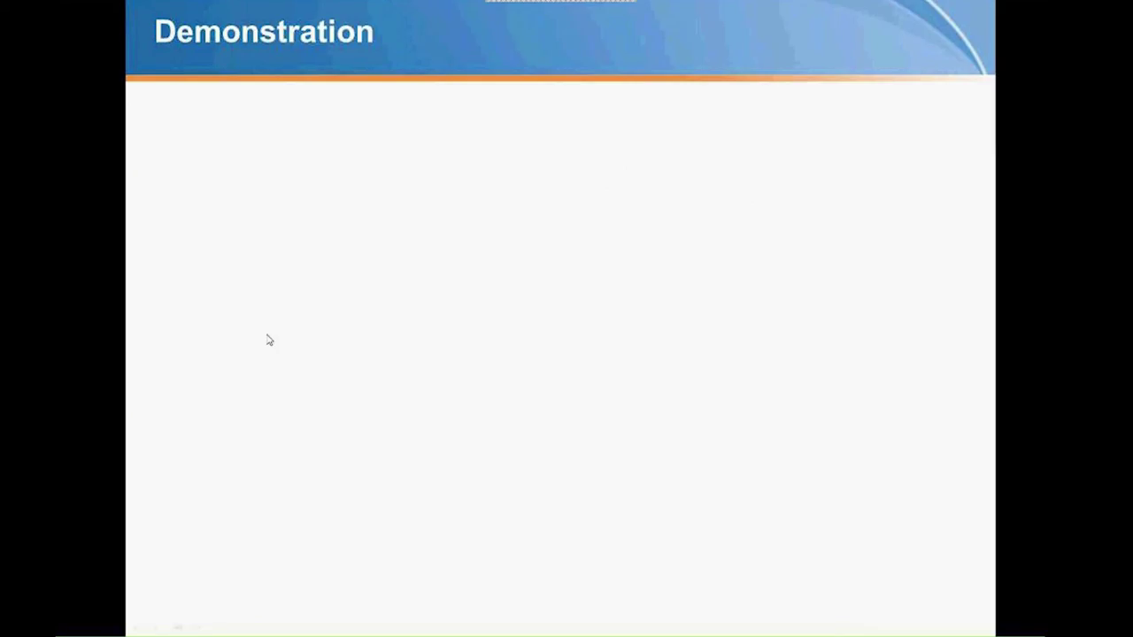
{"action": "key", "text": "Right"}
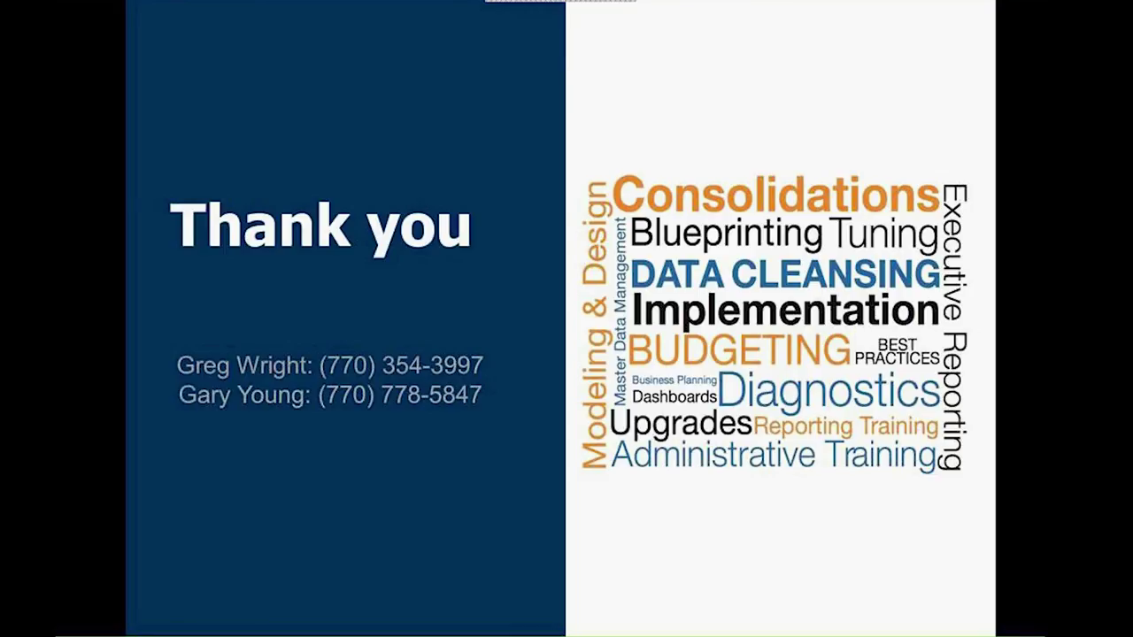